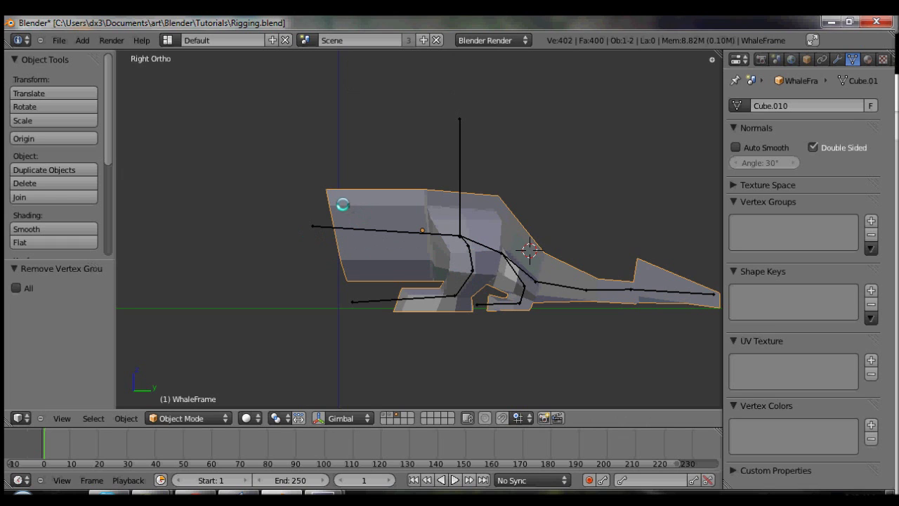
Step: In Right Ortho view, test-rotate the vertical bone and Bone.000, cancelling each back to rest
middle_click_drag(433, 232, 377, 162, "shift")
key("KP_3")
right_click(355, 156)
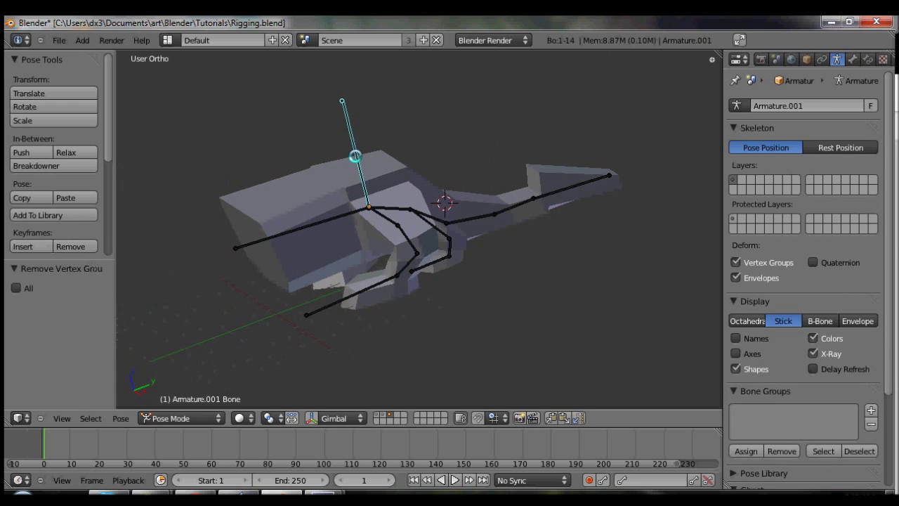
key("KP_3")
key("r")
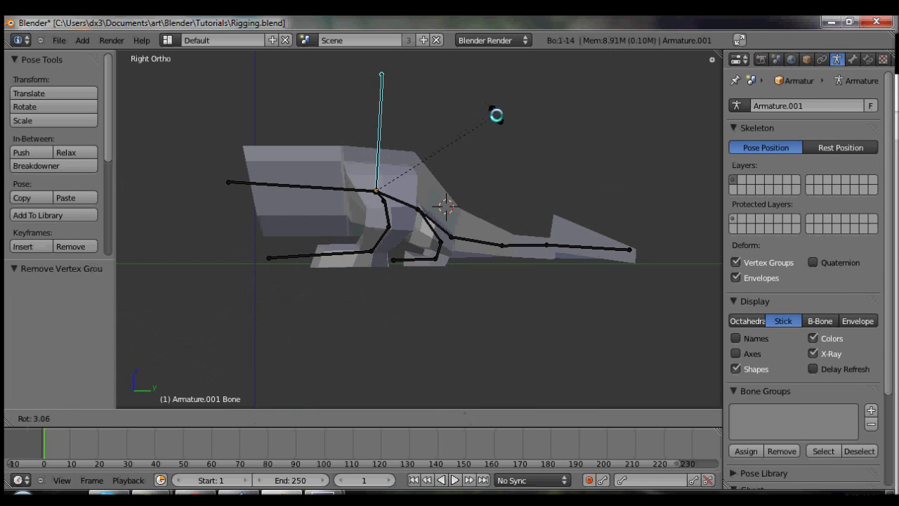
key("Escape")
right_click(316, 191)
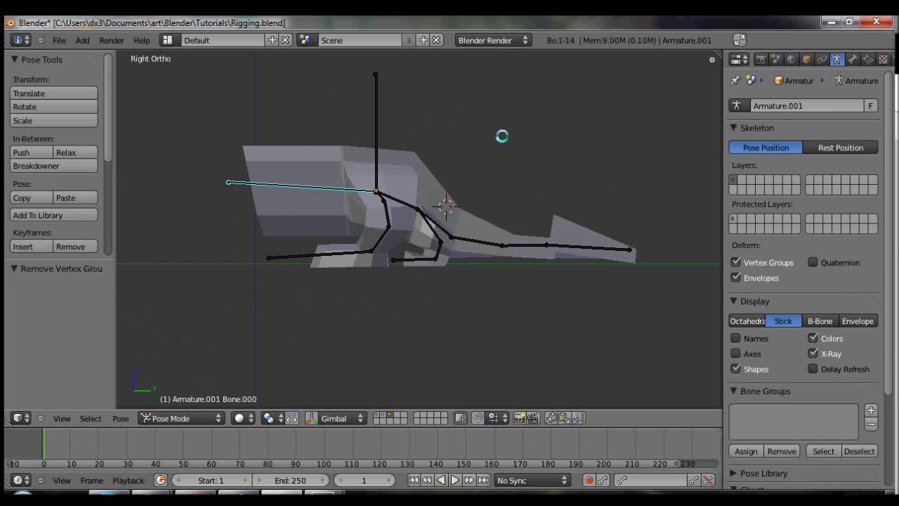
key("r")
key("Escape")
Step: Test-rotate Bone.005, Bone.003 and Bone.002, cancel each, then show only the detailed-whale layer
right_click(574, 245)
key("r")
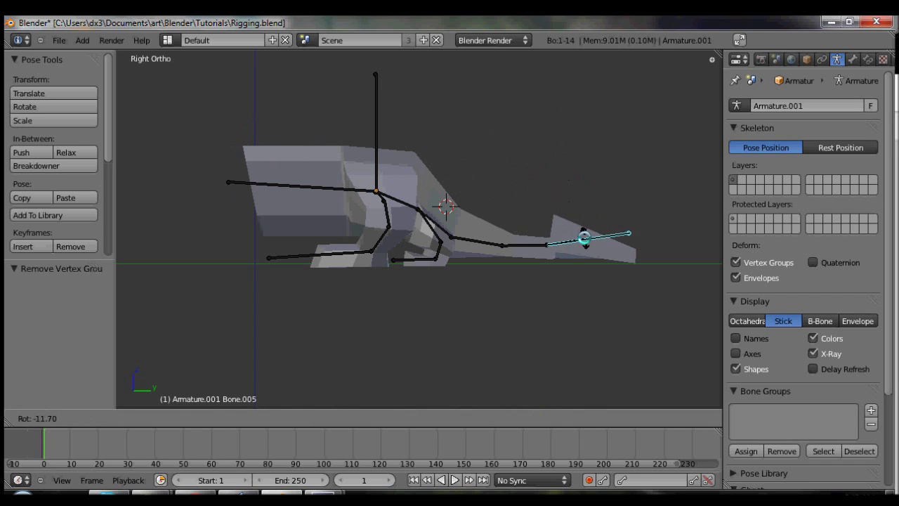
key("Escape")
right_click(487, 240)
key("r")
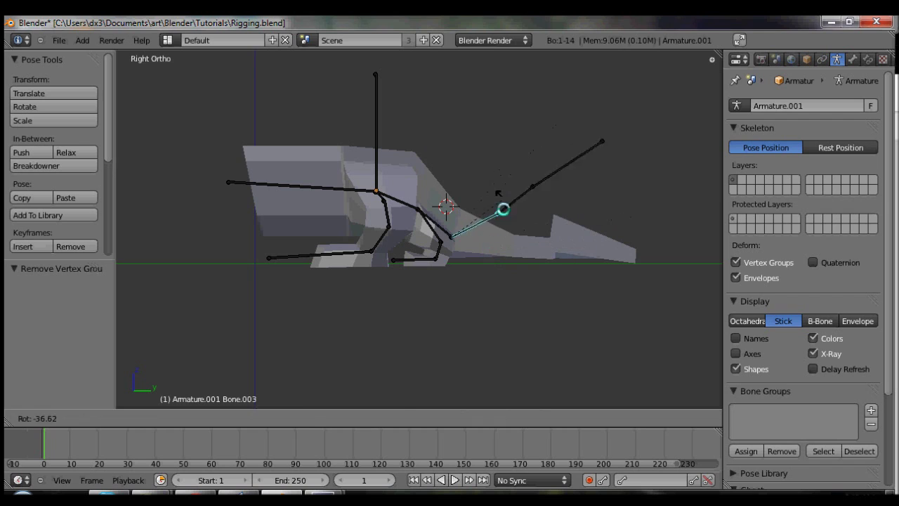
key("Escape")
right_click(435, 221)
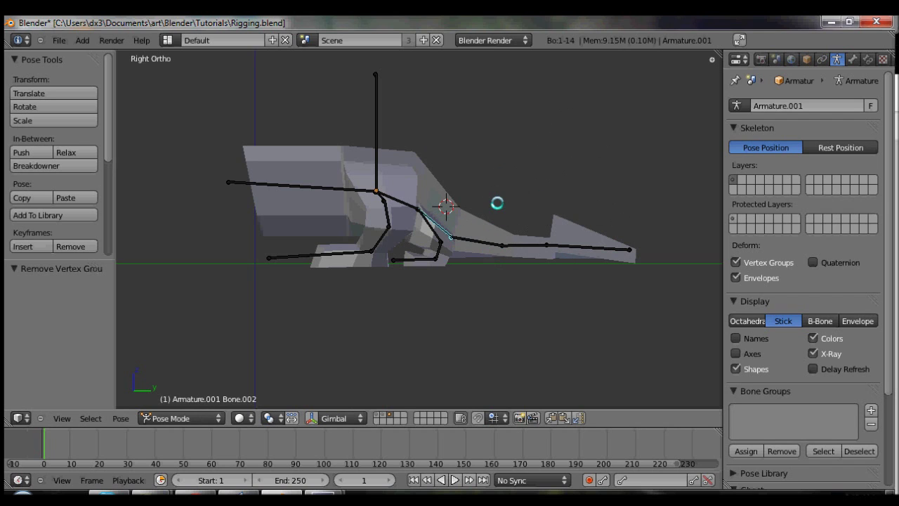
key("r")
key("Escape")
left_click(382, 414)
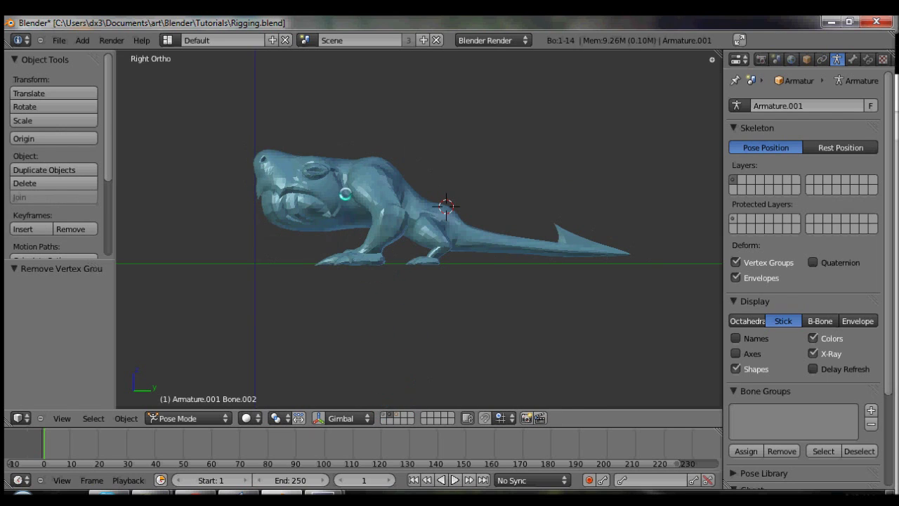
Step: Smooth-shade the WHALEWALKER mesh and toggle it into Edit Mode and back
right_click(345, 194)
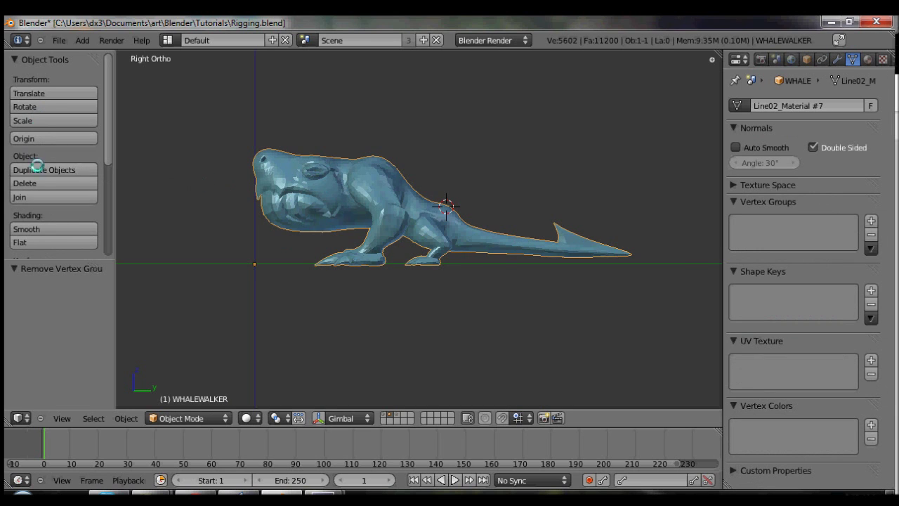
left_click(51, 228)
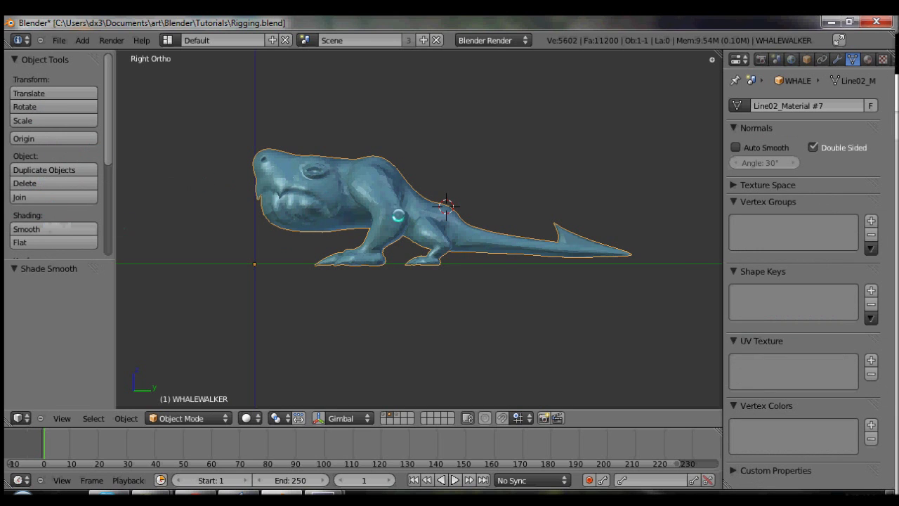
key("Tab")
middle_click_drag(351, 199, 409, 227)
key("Tab")
Step: Recentre the whale in the right side view and show the cage-and-armature layer
middle_click_drag(477, 281, 434, 280)
key("KP_3")
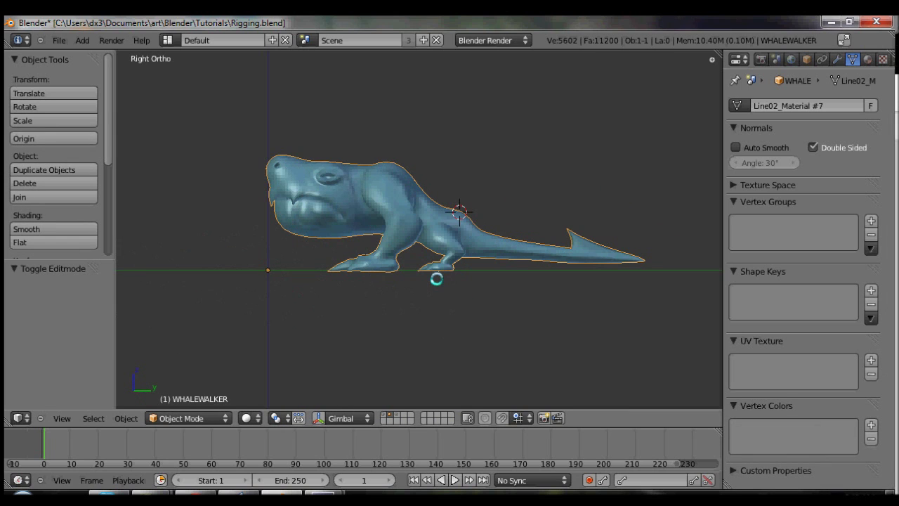
scroll(395, 240, "down", 2)
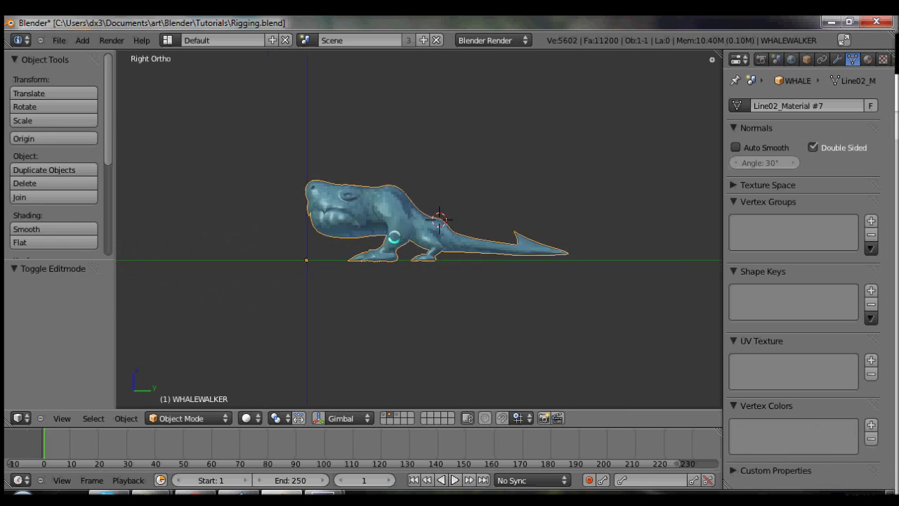
mouse_move(395, 241)
middle_mouse_down("shift")
mouse_move(376, 243)
mouse_move(395, 255)
middle_mouse_up("shift")
scroll(377, 243, "up", 4)
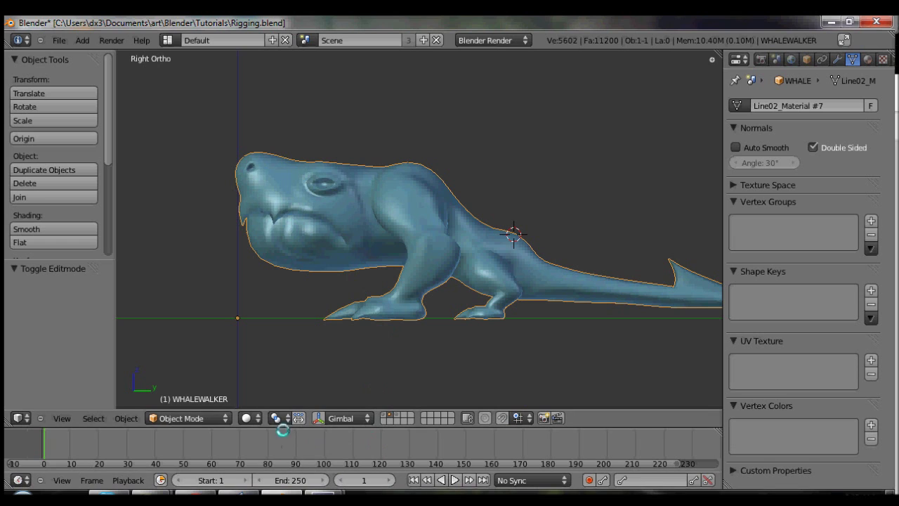
scroll(279, 298, "down", 1)
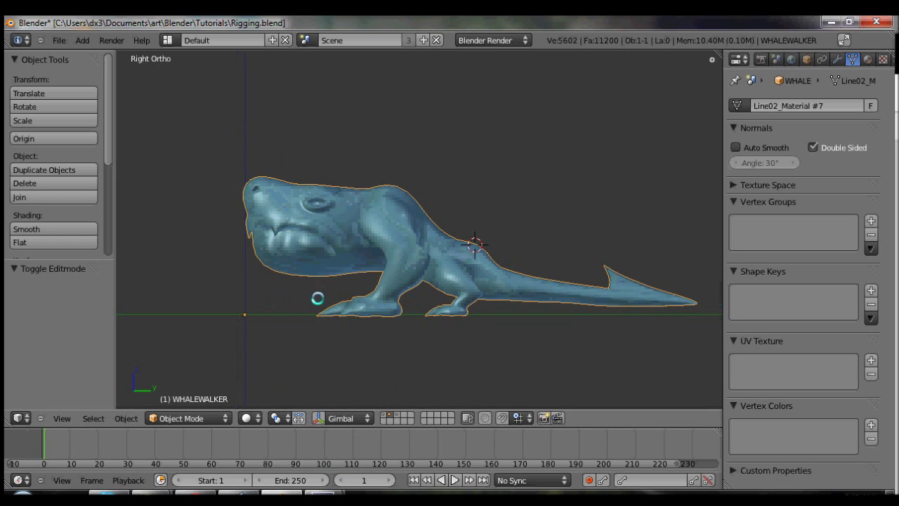
middle_click_drag(318, 298, 345, 460, "shift")
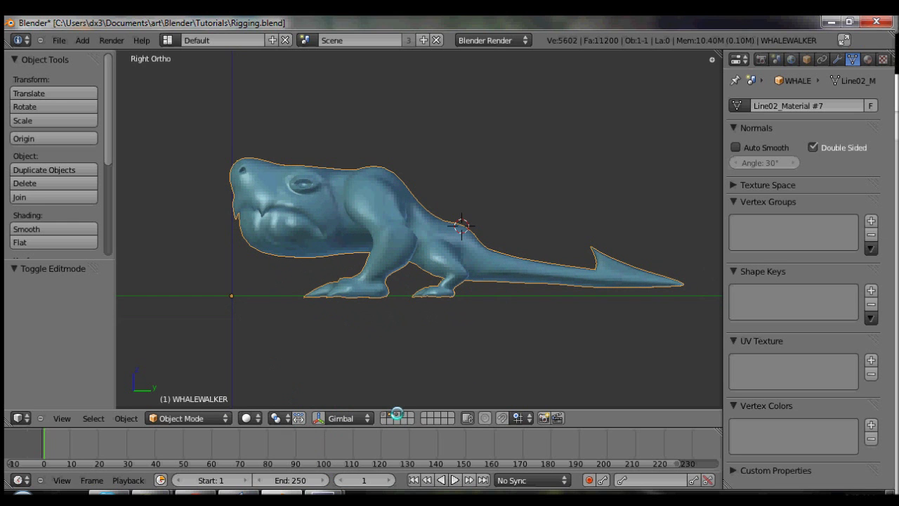
left_click(397, 414)
Step: Select the WhaleFrame cage and switch to wireframe to see the whale inside
right_click(290, 238)
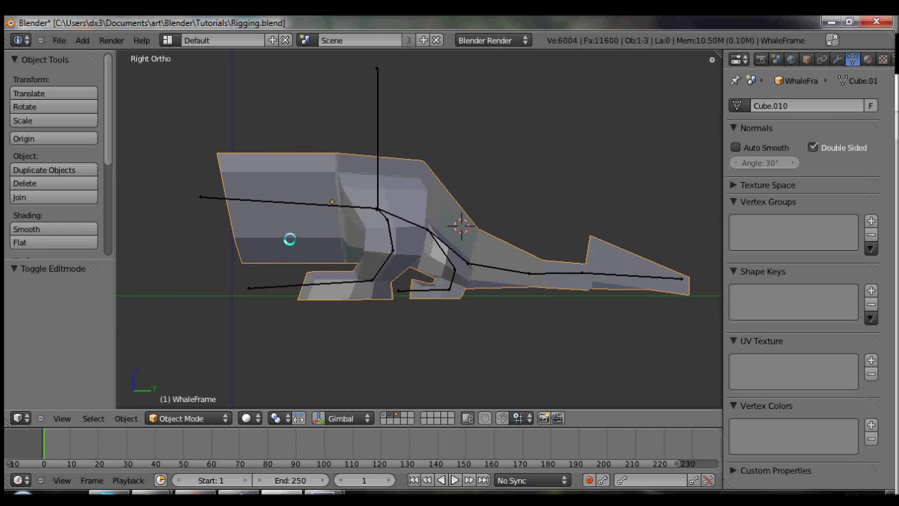
key("z")
mouse_move(288, 239)
middle_mouse_down()
mouse_move(345, 279)
mouse_move(362, 310)
mouse_move(307, 297)
mouse_move(305, 251)
mouse_move(426, 292)
mouse_move(401, 320)
mouse_move(381, 325)
mouse_move(378, 281)
mouse_move(397, 285)
mouse_move(314, 240)
middle_mouse_up()
key("z")
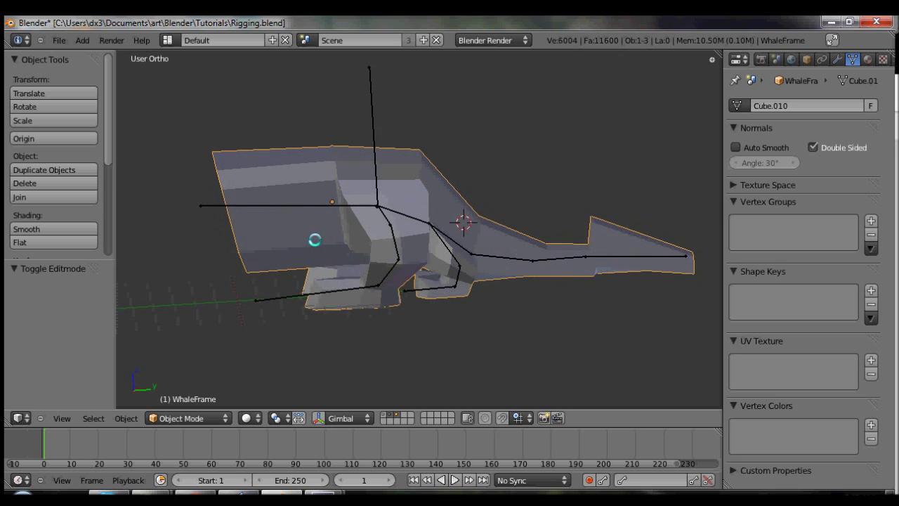
key("z")
Step: Show WHALEWALKER's empty modifier stack and Add Modifier list, then return to solid right view
right_click(313, 238)
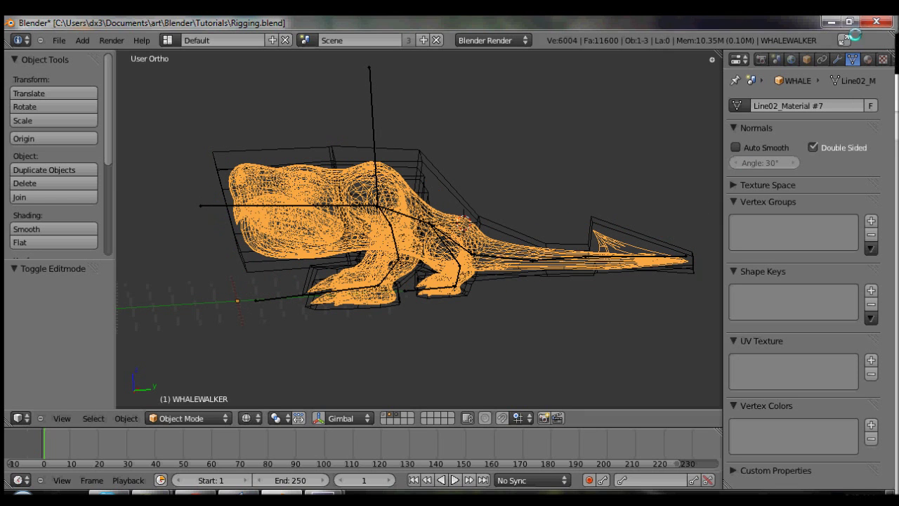
left_click(837, 59)
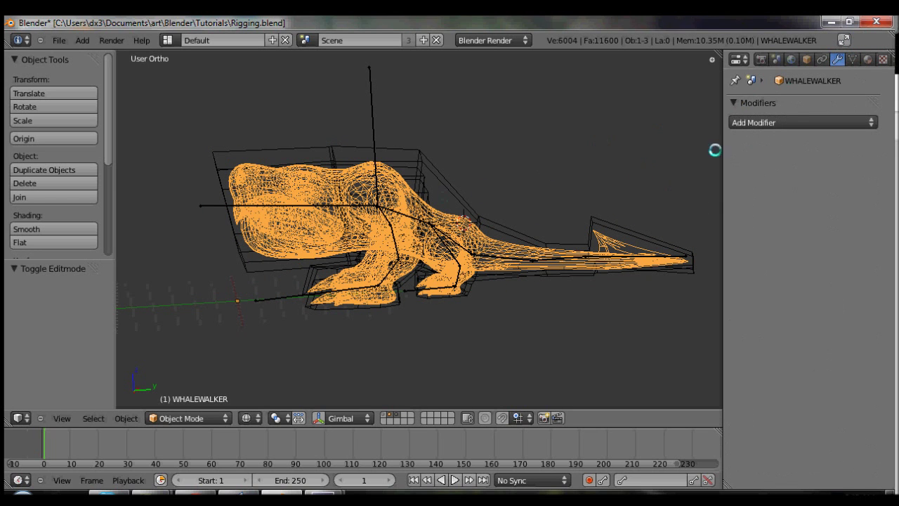
left_click(799, 122)
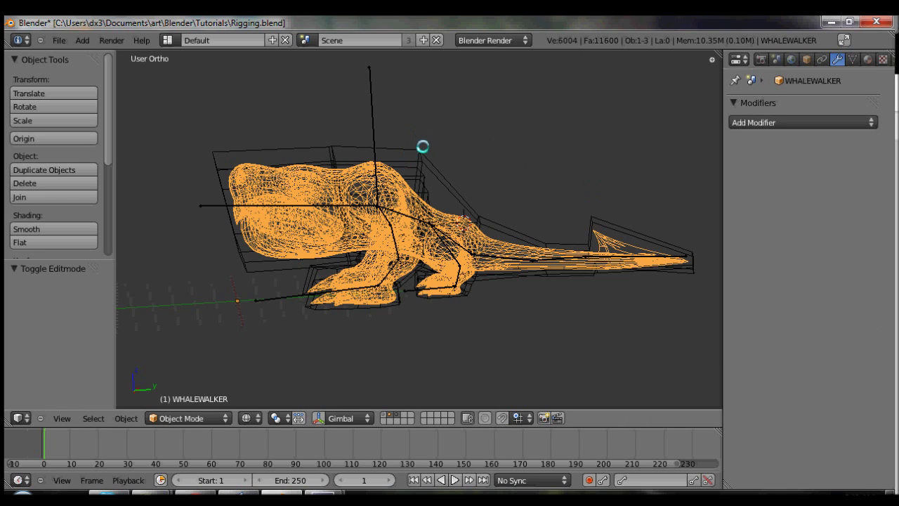
key("z")
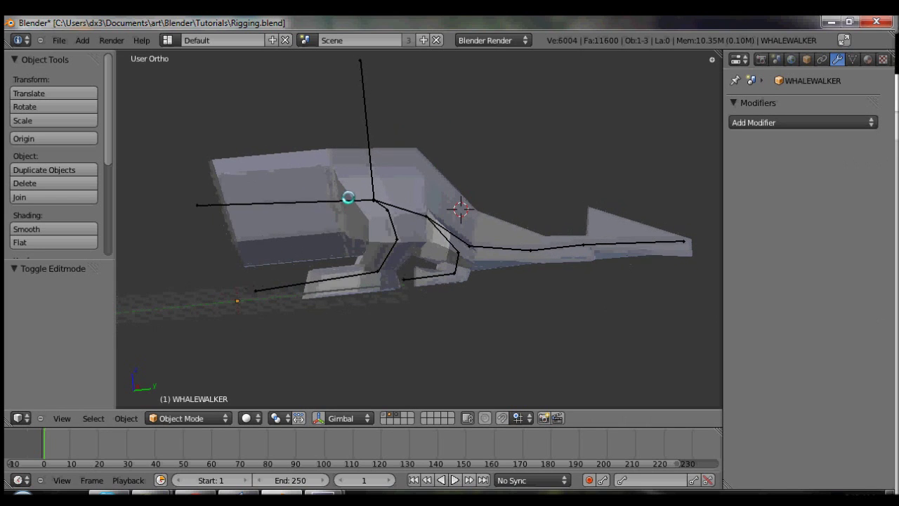
middle_click_drag(333, 179, 457, 231)
key("KP_3")
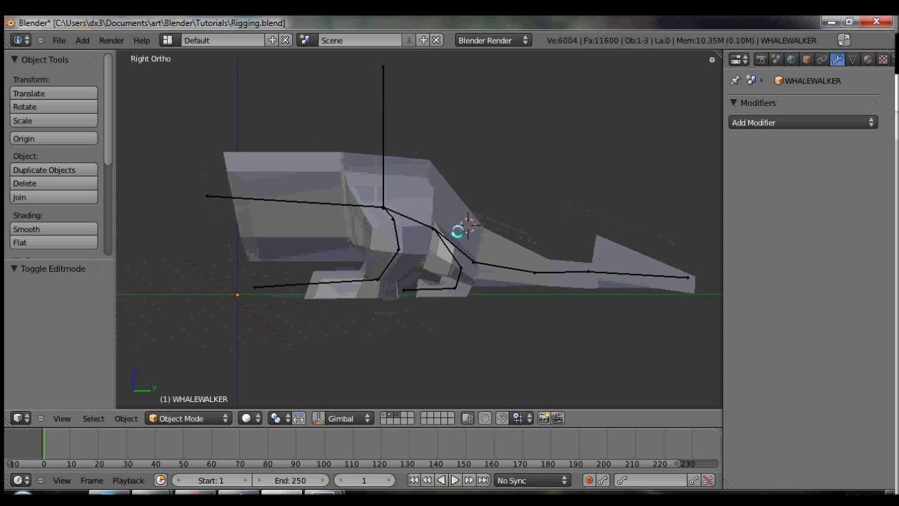
middle_click_drag(356, 226, 371, 239, "shift")
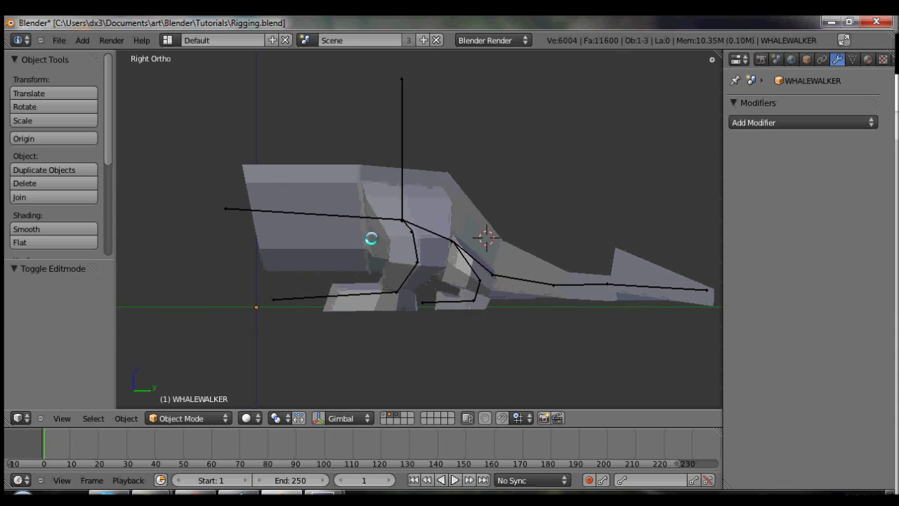
Step: Select the WhaleFrame cage and armature bones, then toggle Pose Mode with Ctrl+Tab
right_click(306, 179)
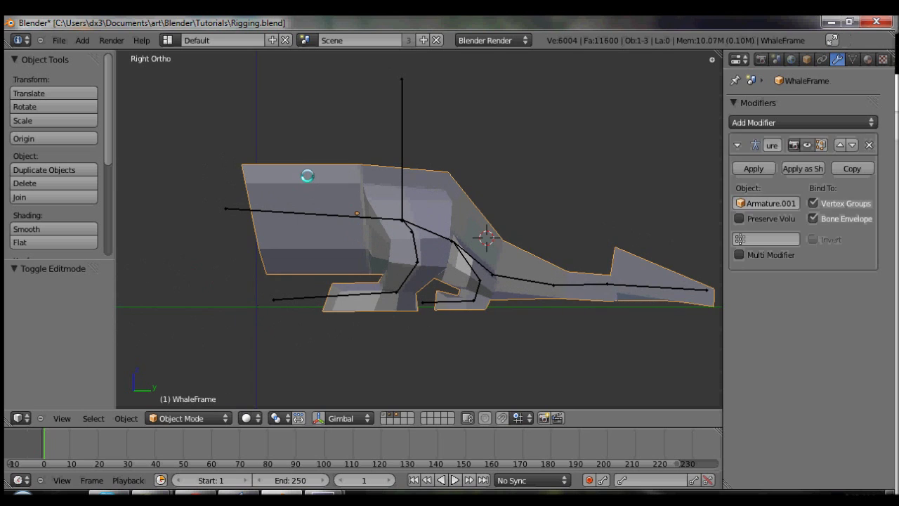
right_click(405, 123)
right_click(311, 214)
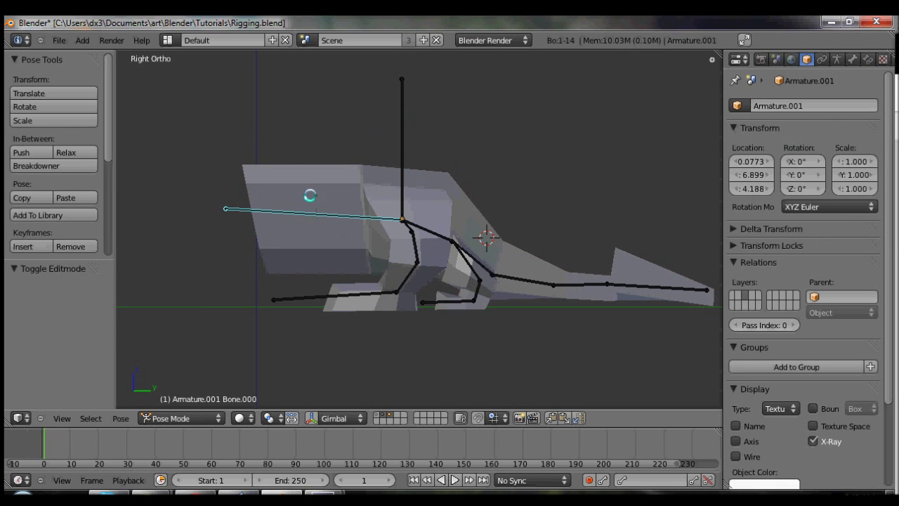
right_click(309, 177)
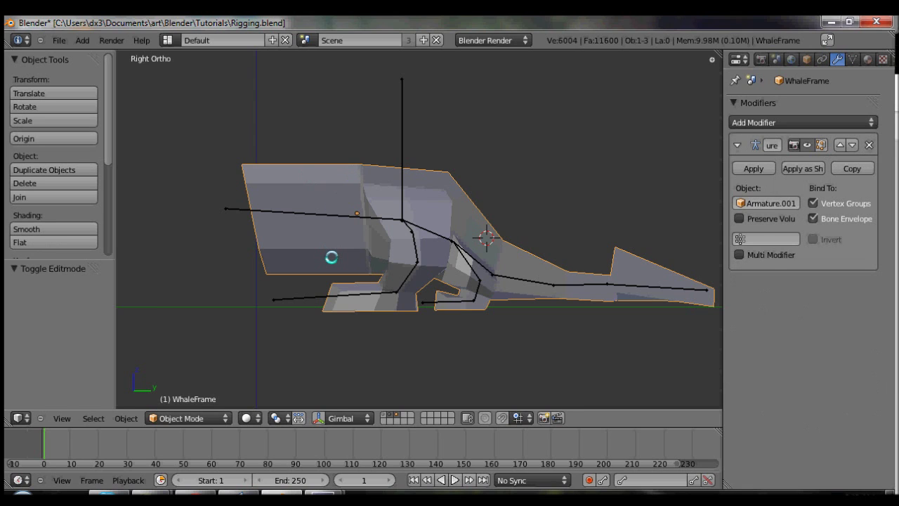
middle_click_drag(356, 237, 315, 241, "shift")
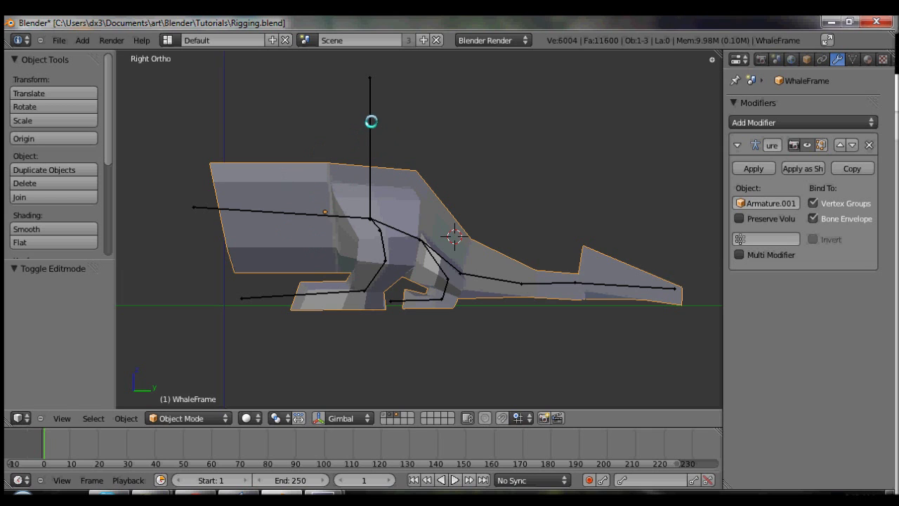
right_click(371, 140)
key("ctrl+Tab")
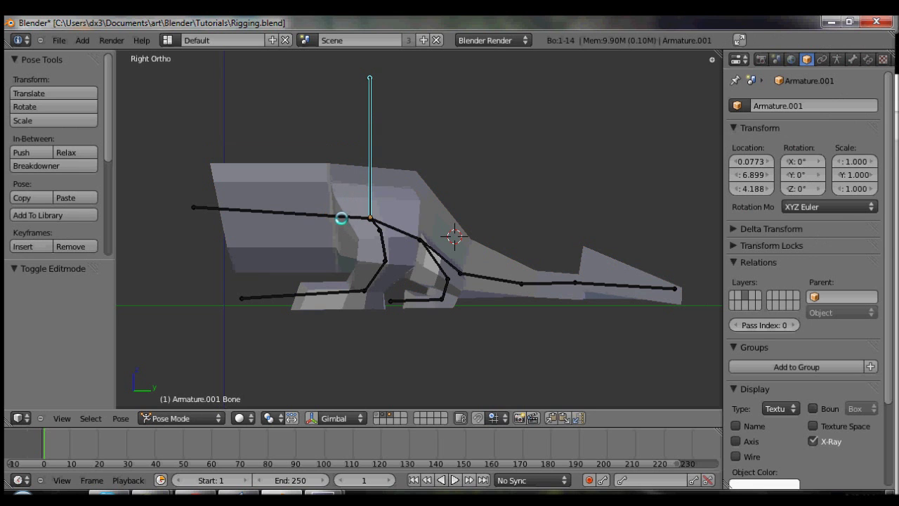
Step: Switch the armature to Object Mode and back to Pose Mode, orbiting around the whale
middle_click_drag(341, 217, 360, 185)
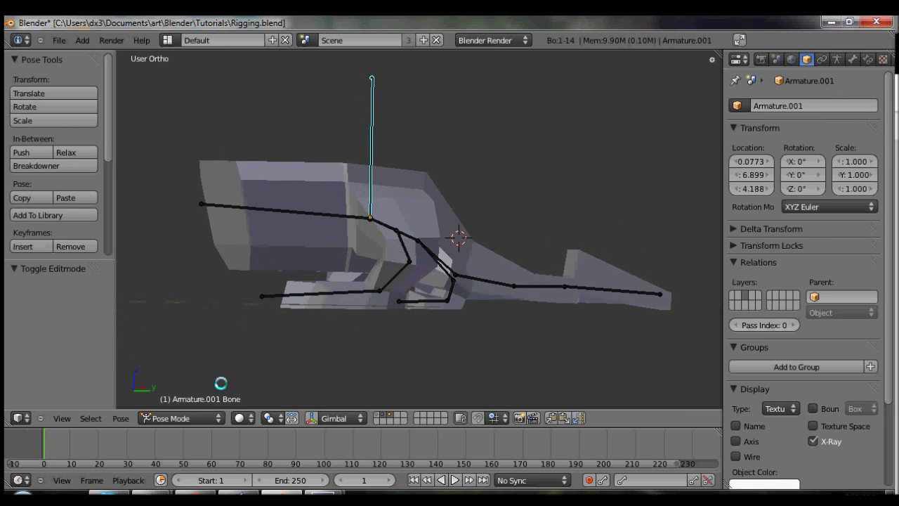
left_click(200, 419)
left_click(201, 401)
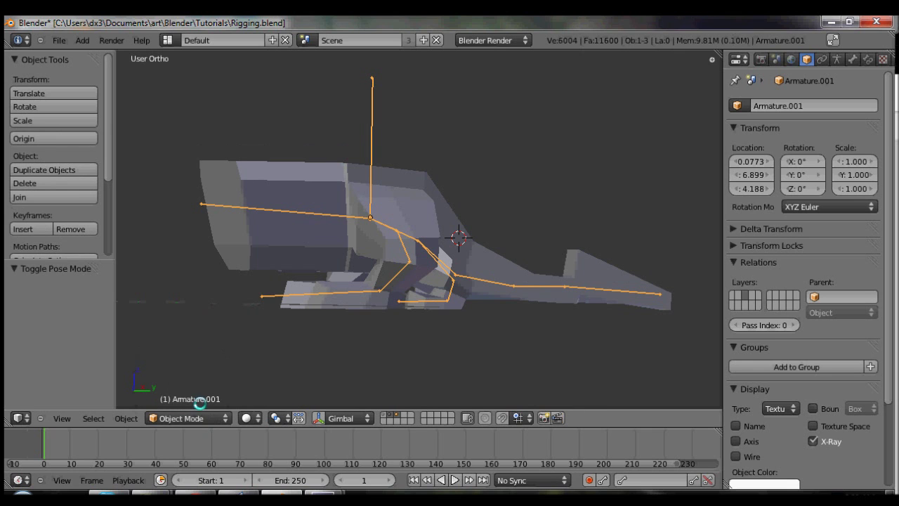
left_click(200, 418)
left_click(201, 372)
middle_click_drag(201, 372, 284, 216)
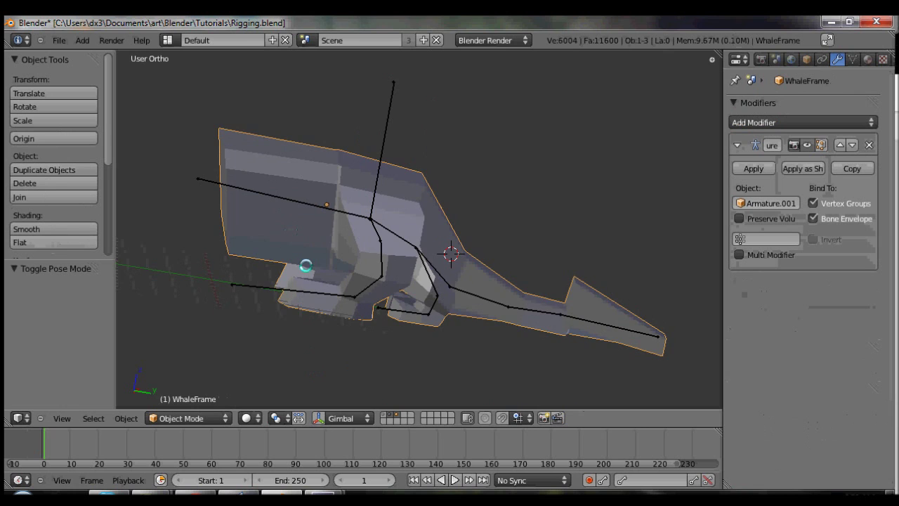
middle_click_drag(307, 265, 367, 271)
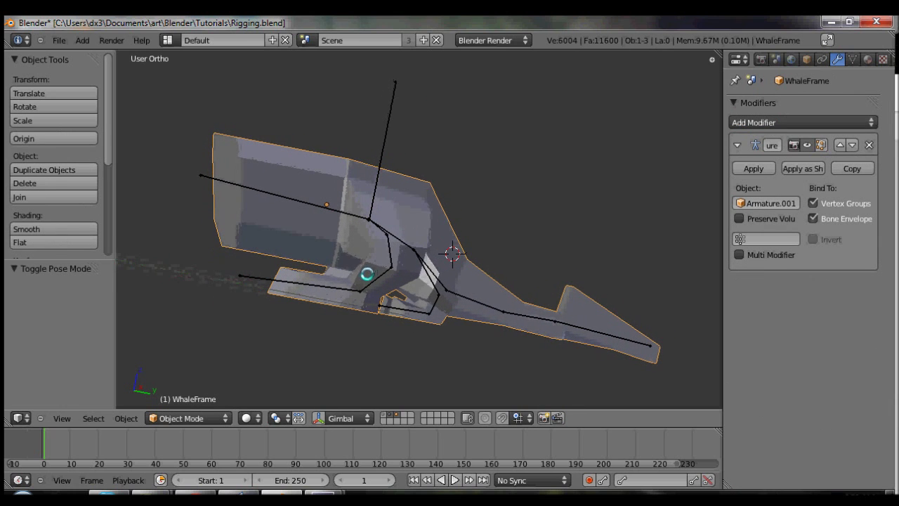
Step: Parent WhaleFrame to Armature.001 using Armature Deform With Empty Groups
right_click(383, 133)
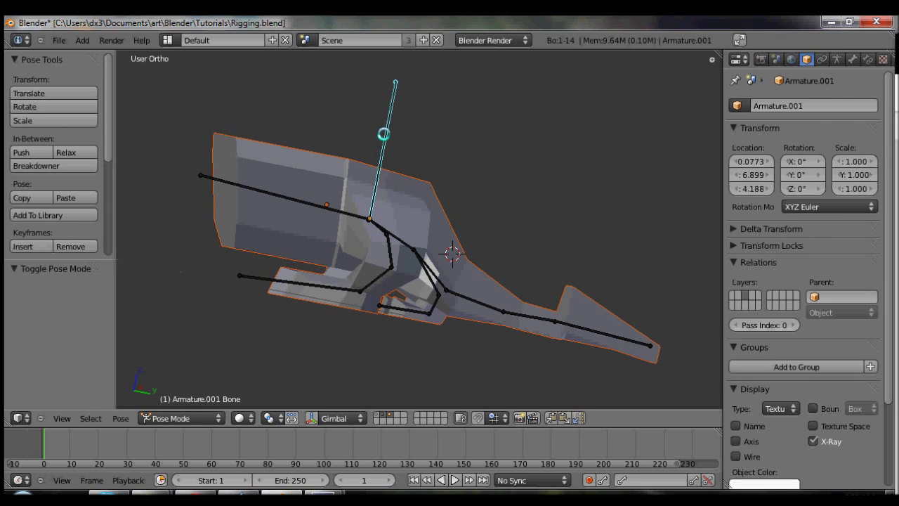
key("ctrl+p")
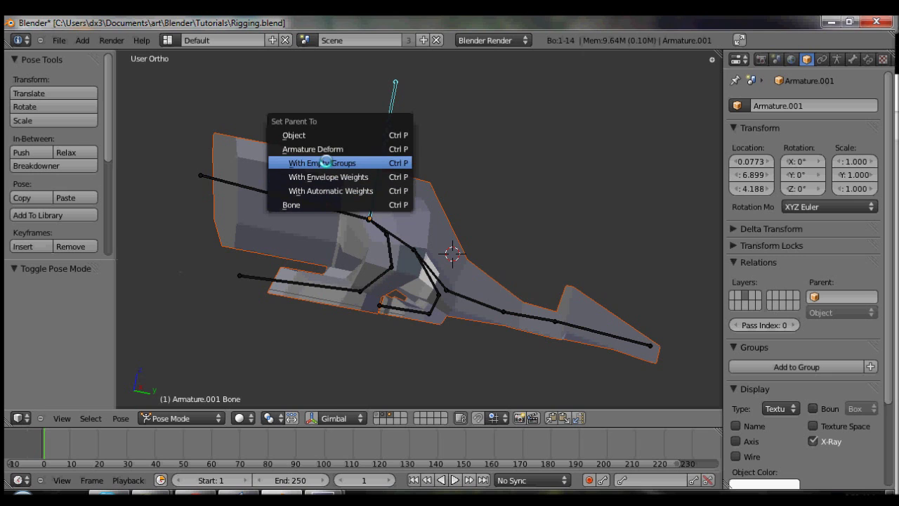
left_click(325, 163)
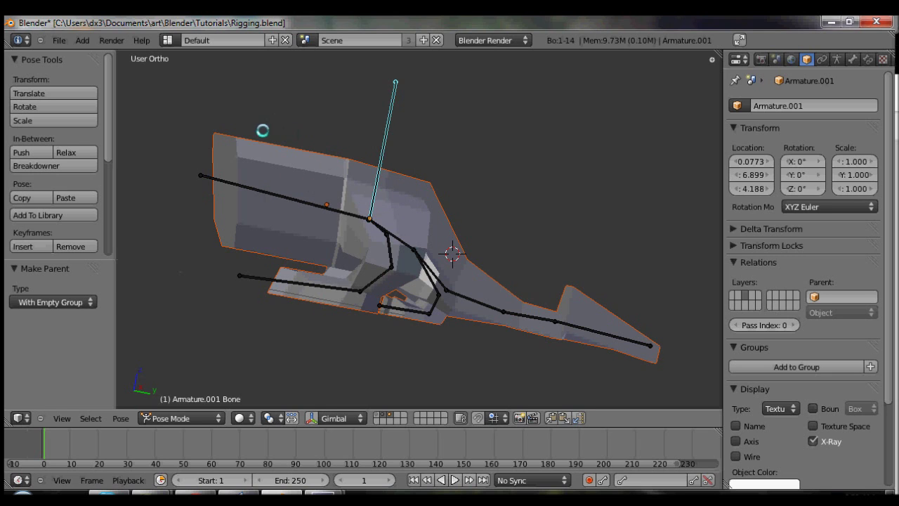
Step: Test-rotate the lower-left paw bone Bone.009 and cancel it back to rest
middle_click_drag(263, 131, 257, 147)
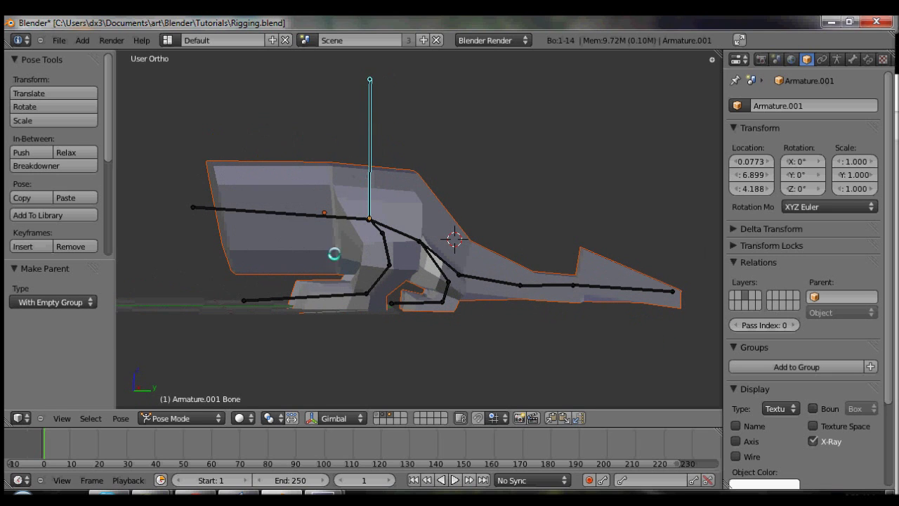
right_click(315, 291)
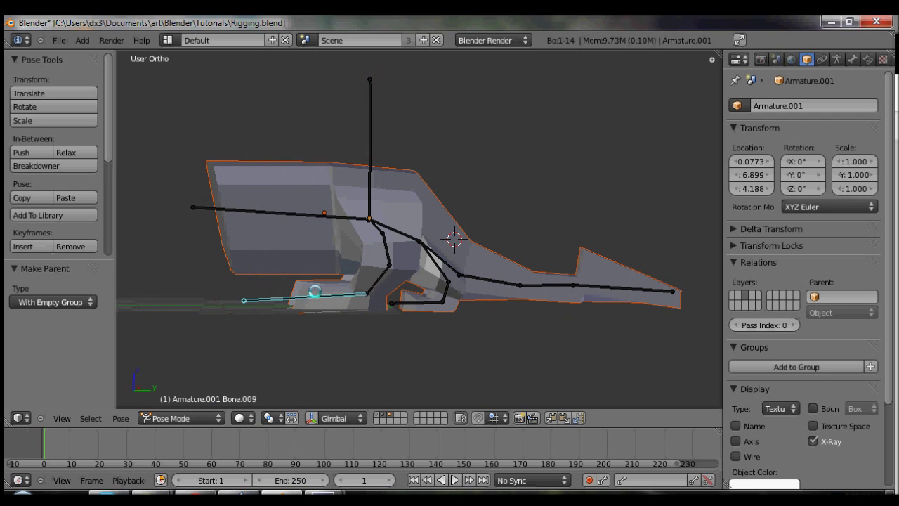
key("r")
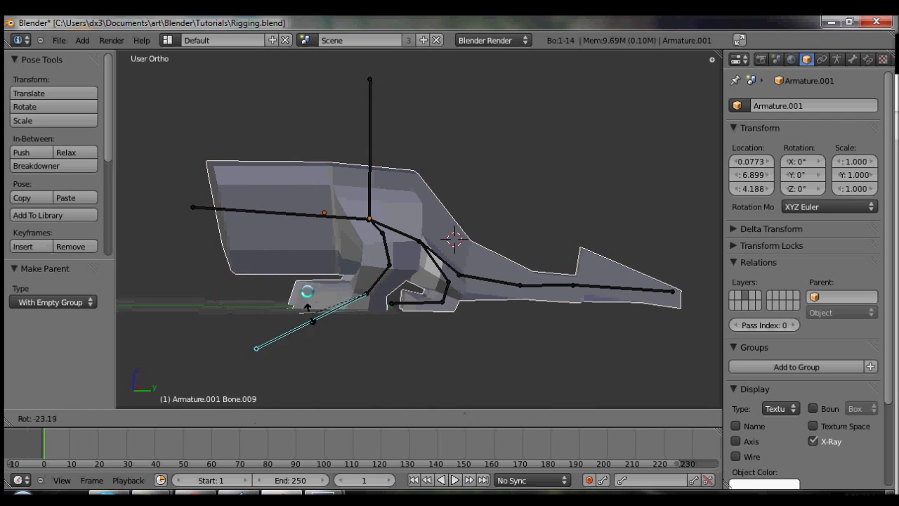
right_click(307, 306)
Step: Test-rotate tail bone Bone.003, cancel it, and switch to Right Ortho
right_click(477, 276)
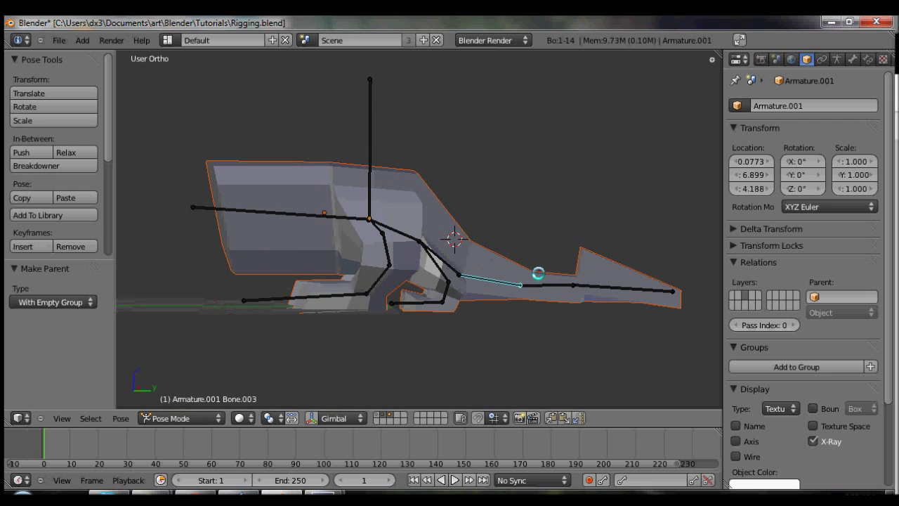
key("r")
right_click(536, 253)
key("KP_3")
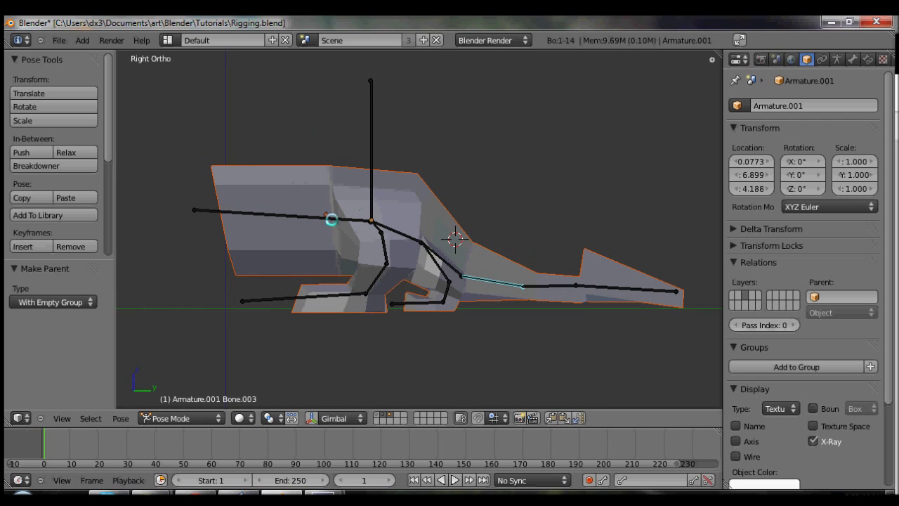
Step: In Object Mode, select WhaleFrame and delete both of its Armature modifiers
right_click(332, 218)
key("ctrl+Tab")
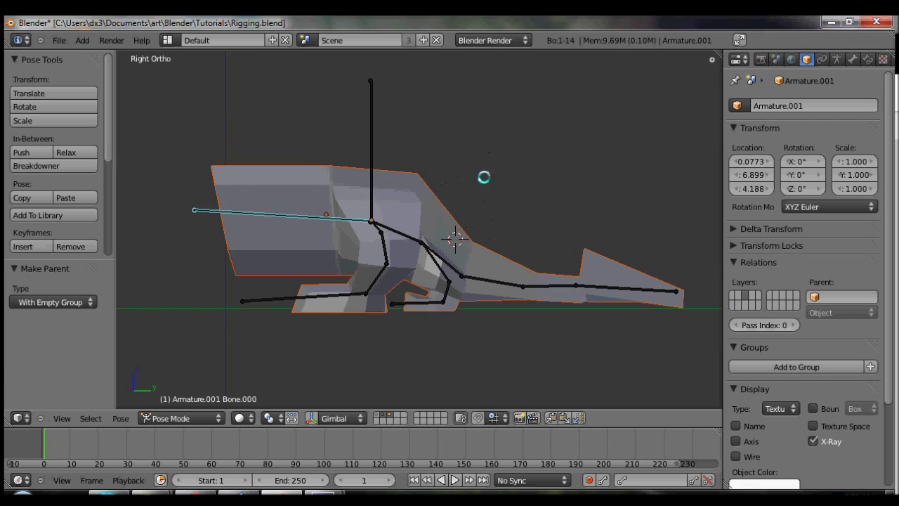
right_click(423, 197)
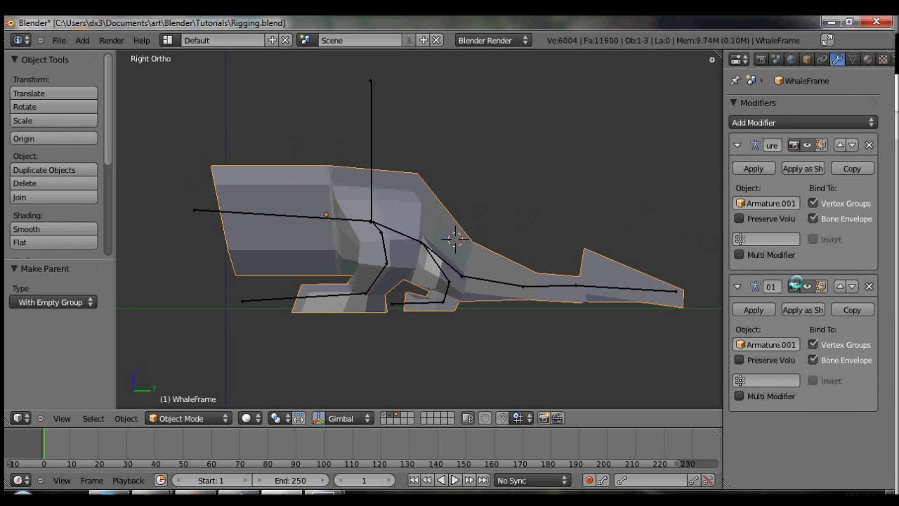
left_click(869, 287)
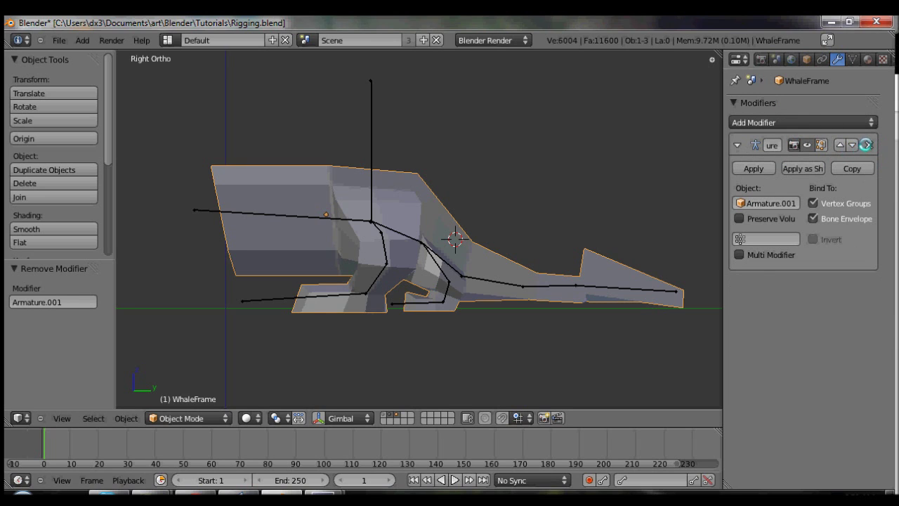
left_click(866, 144)
Step: Select WhaleFrame plus the armature's upright bone and re-parent With Empty Groups
right_click(447, 305)
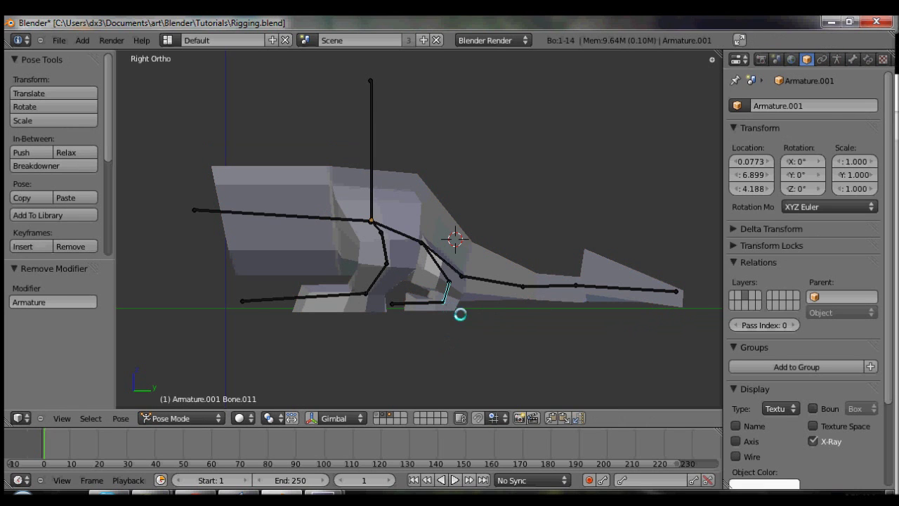
right_click(460, 314)
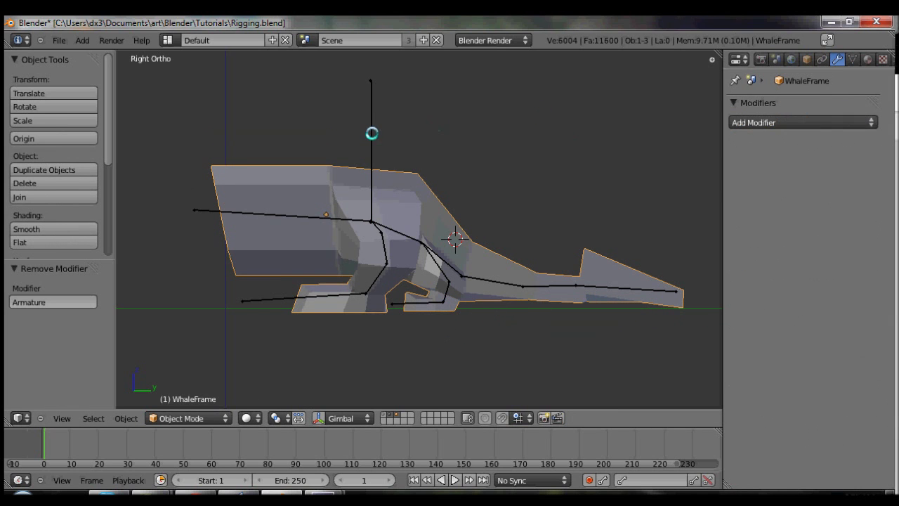
right_click(366, 127)
key("ctrl+p")
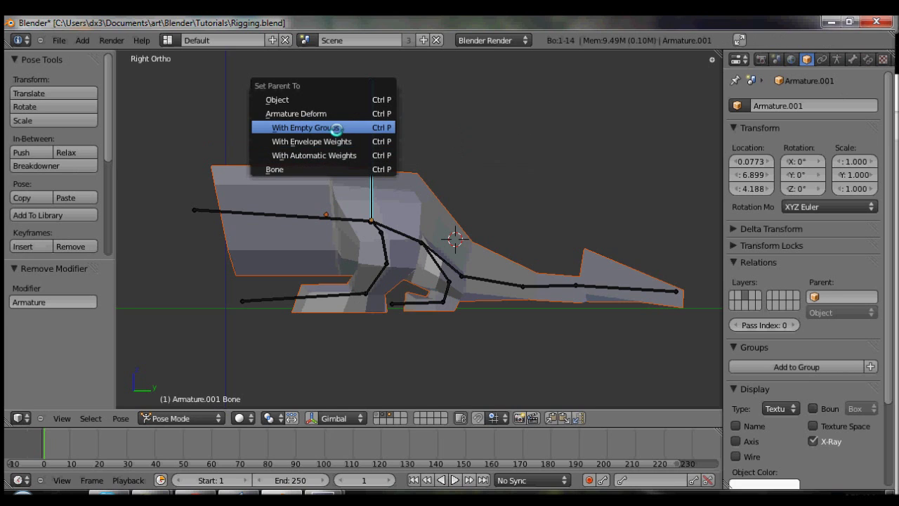
left_click(337, 129)
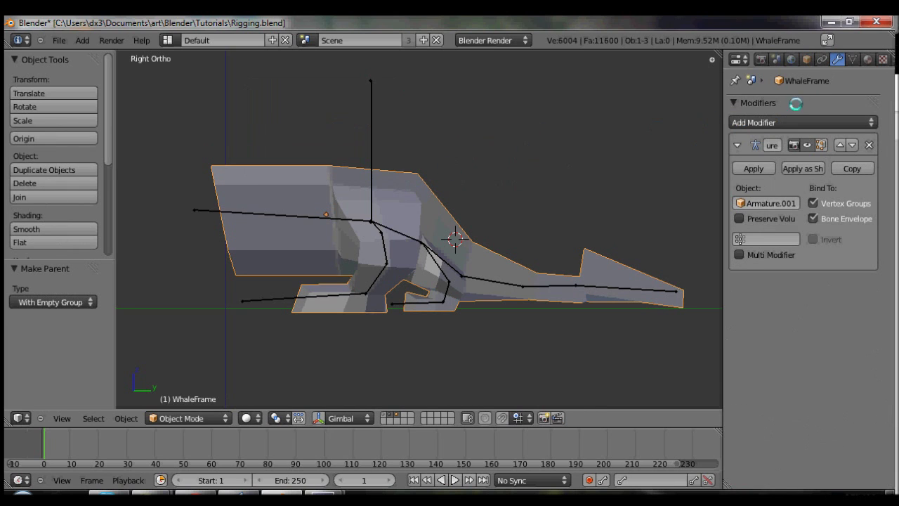
left_click(851, 59)
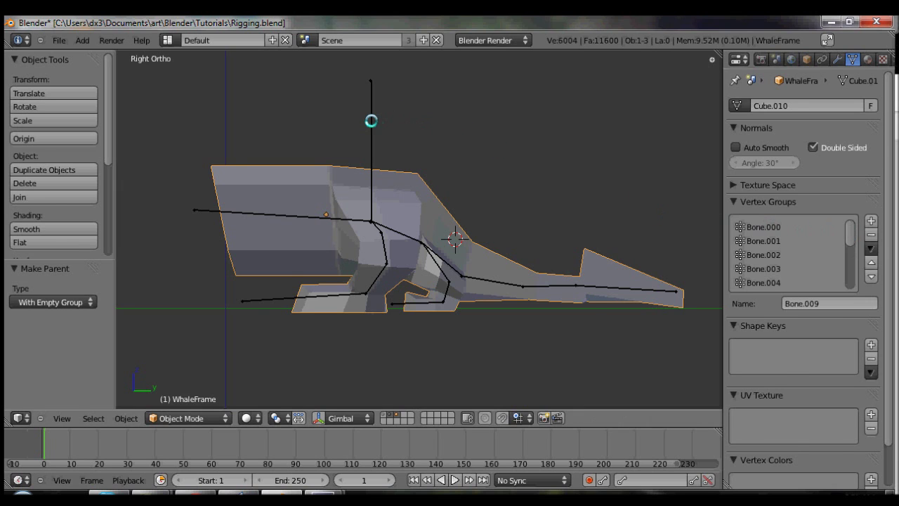
Step: Test-rotate the upright bone and cancel, then rotate and confirm head bone Bone.000
right_click(371, 120)
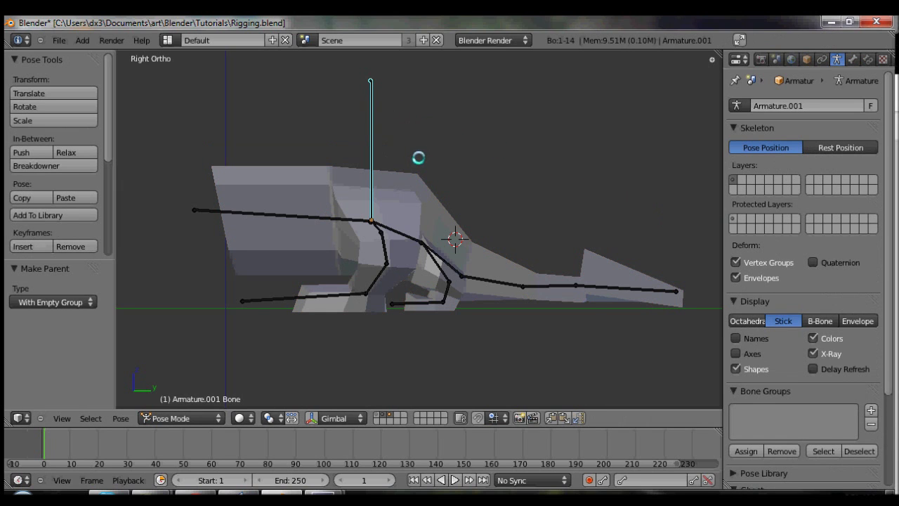
key("r")
right_click(420, 127)
right_click(329, 217)
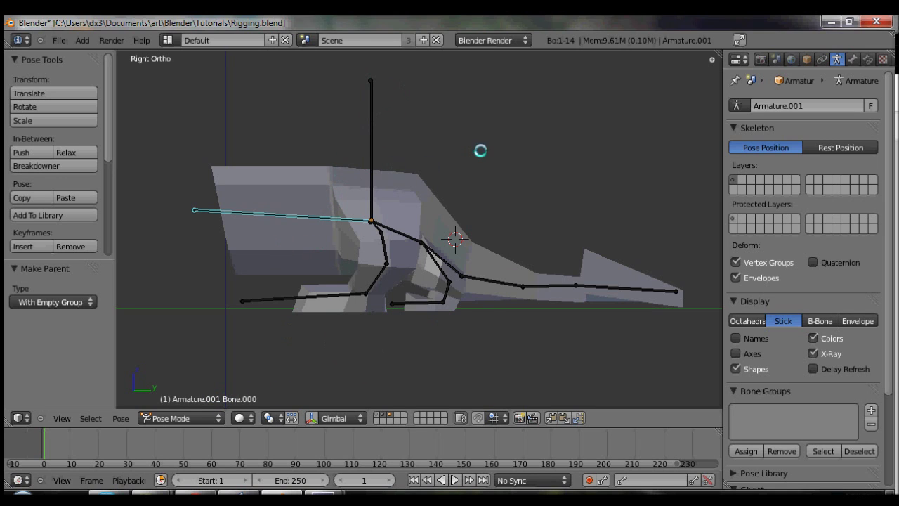
key("r")
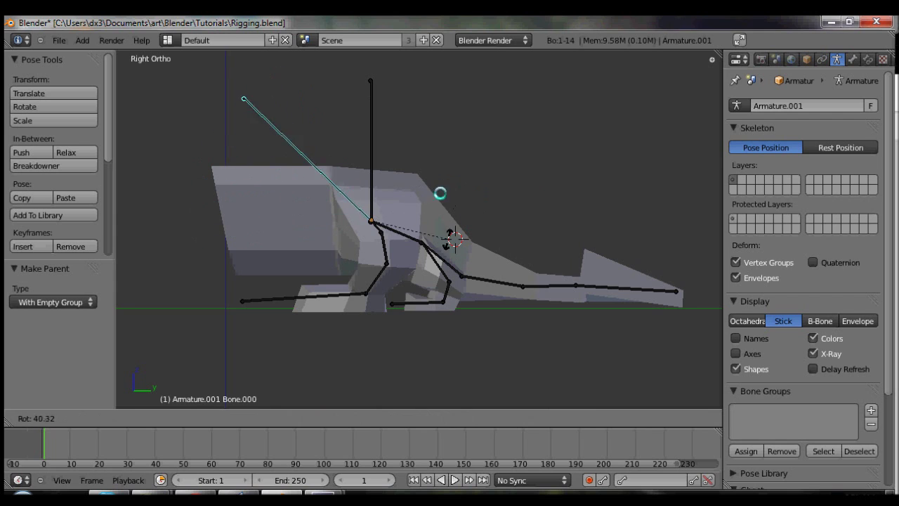
left_click(428, 191)
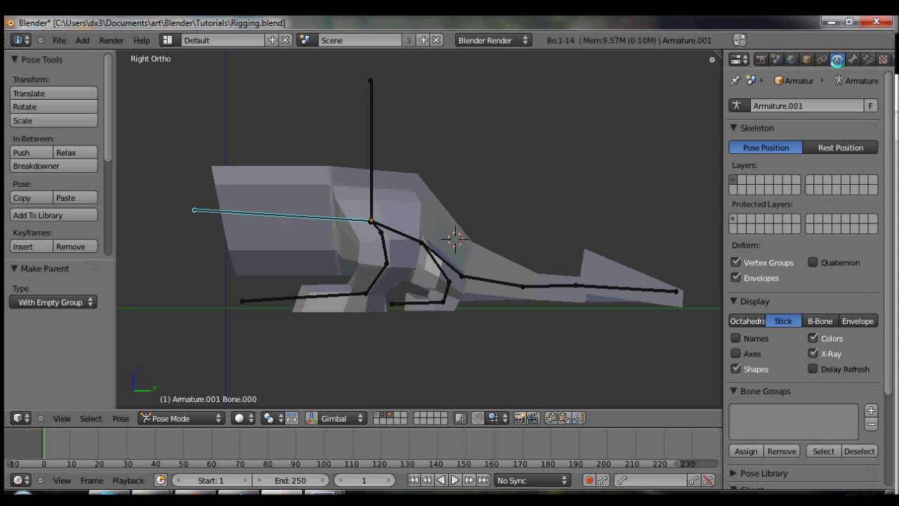
Step: Return to Object Mode, select WhaleFrame, then rotate Bone.000 again to check deformation
key("ctrl+Tab")
right_click(406, 174)
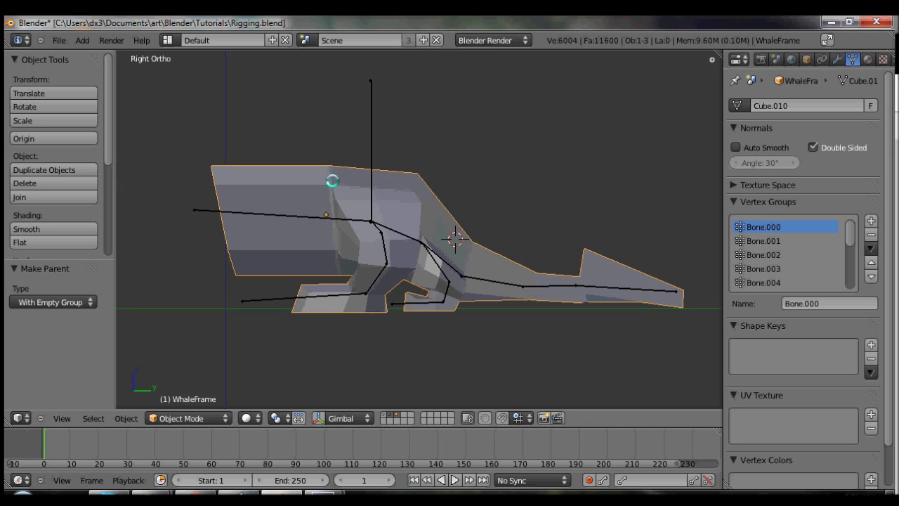
right_click(345, 210)
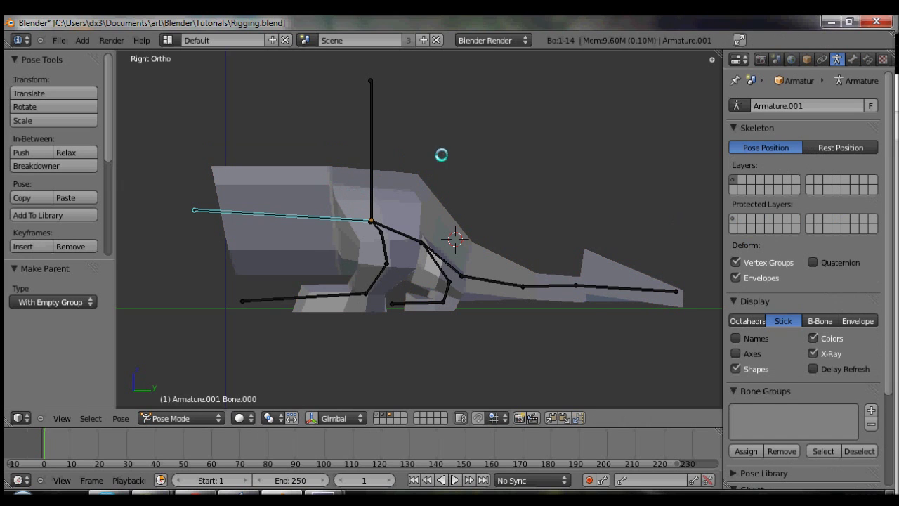
key("r")
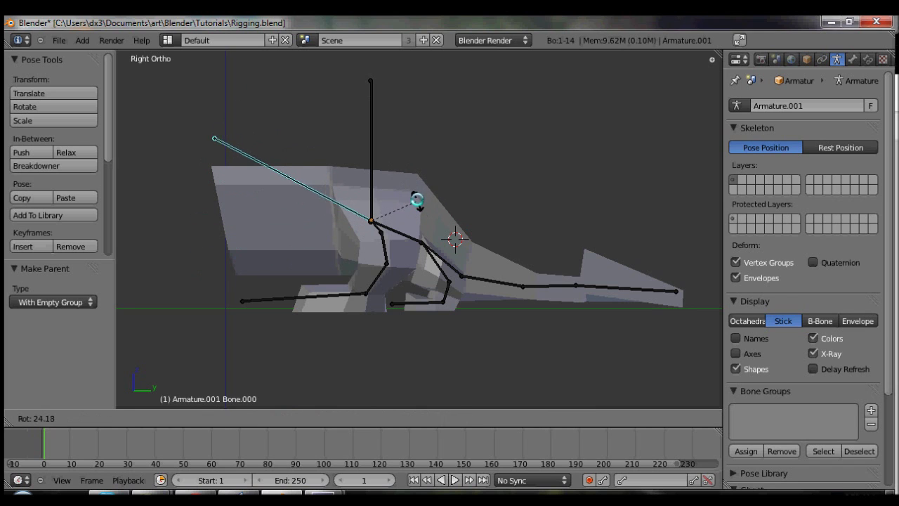
left_click(417, 186)
right_click(306, 179)
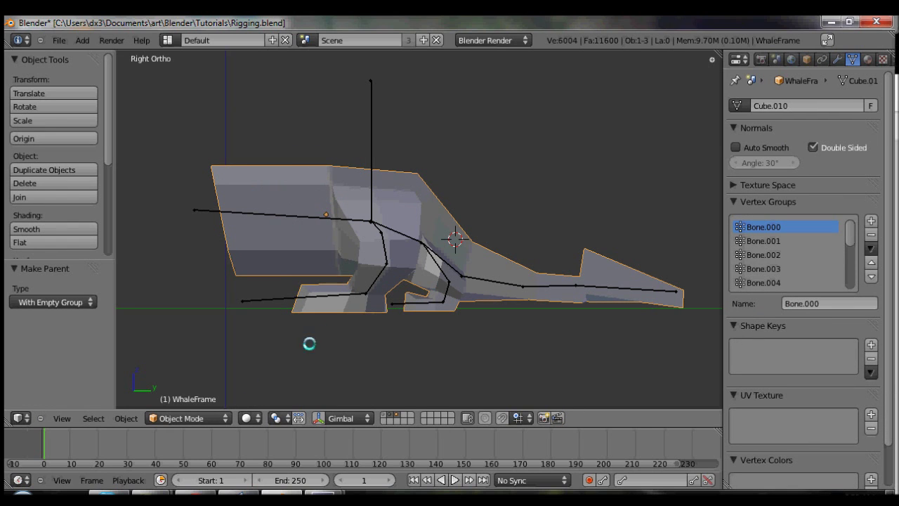
Step: Switch WhaleFrame to Weight Paint mode and raise Bone.000 about 43.6°
left_click(211, 418)
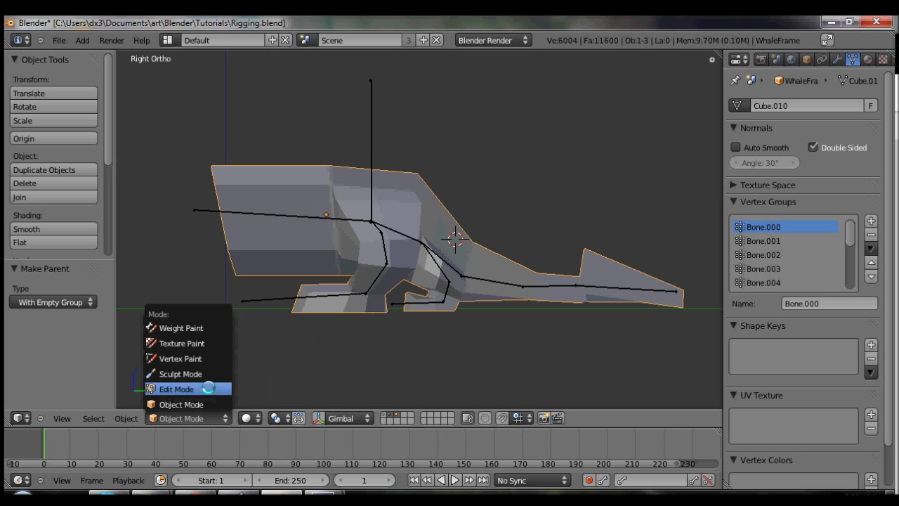
left_click(184, 327)
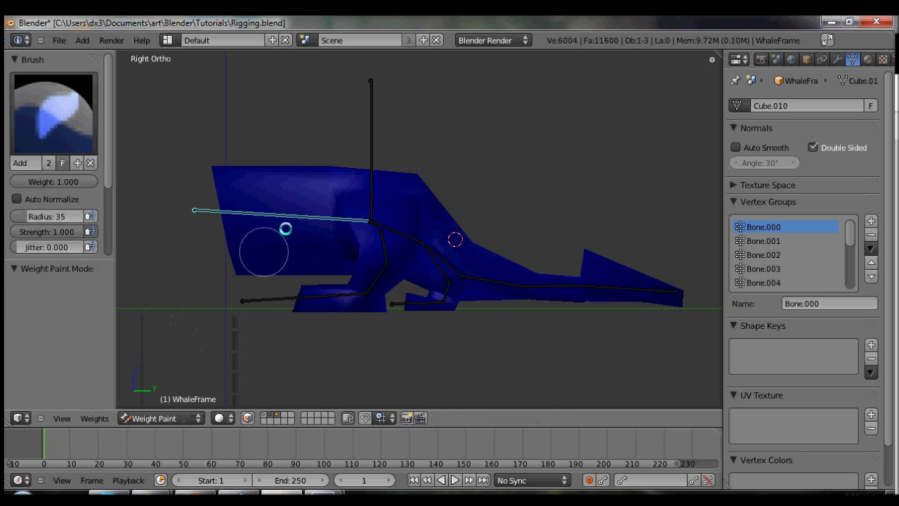
key("r")
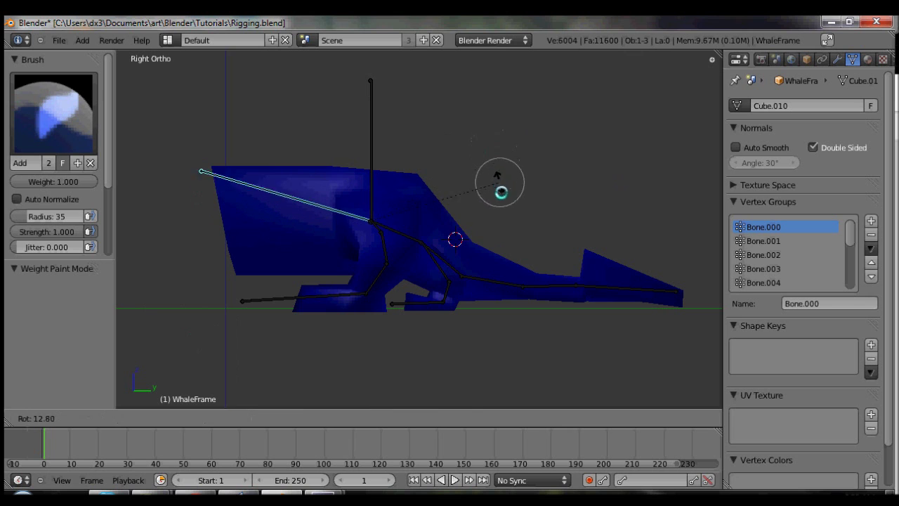
left_click(498, 252)
Step: Paint full Bone.000 weight on the head, then rotate the head bone about −71° in side view
key("z")
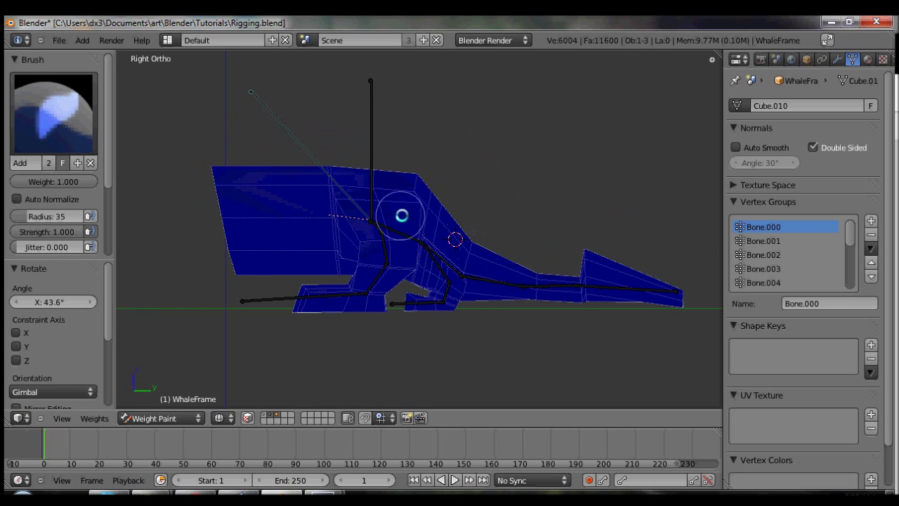
mouse_move(401, 213)
middle_mouse_down()
mouse_move(441, 243)
mouse_move(414, 249)
mouse_move(427, 250)
mouse_move(403, 224)
mouse_move(429, 225)
mouse_move(412, 213)
mouse_move(433, 217)
middle_mouse_up()
mouse_move(222, 157)
left_mouse_down()
mouse_move(234, 186)
mouse_move(233, 260)
mouse_move(212, 231)
mouse_move(213, 146)
mouse_move(215, 159)
mouse_move(243, 153)
mouse_move(296, 71)
mouse_move(273, 83)
mouse_move(294, 68)
mouse_move(238, 151)
left_mouse_up()
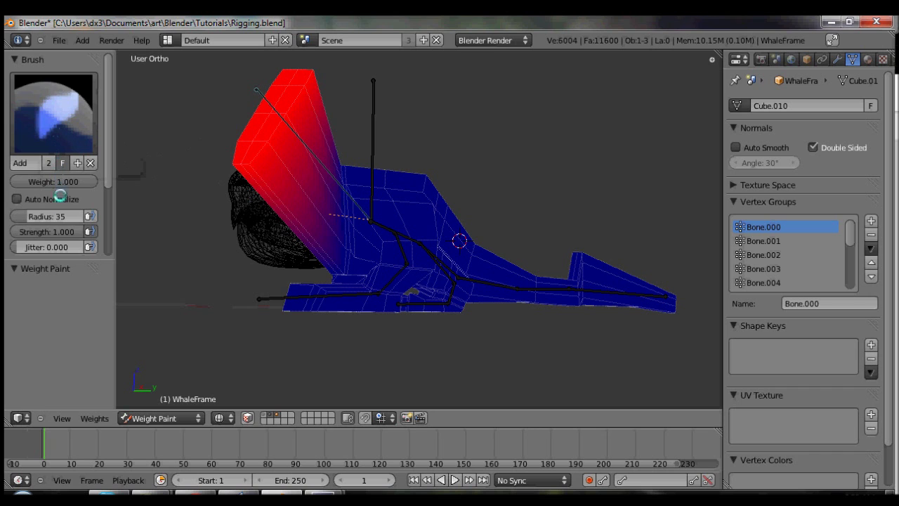
middle_click_drag(345, 152, 368, 213)
key("KP_3")
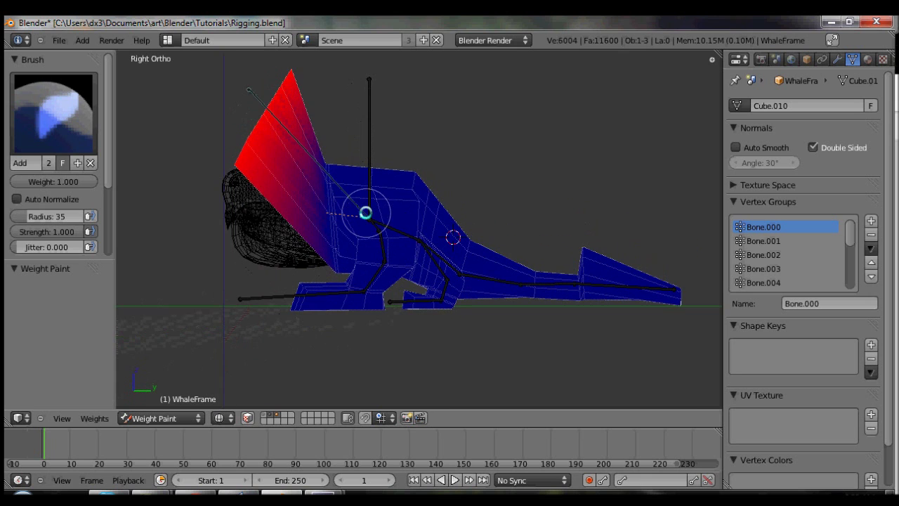
key("r")
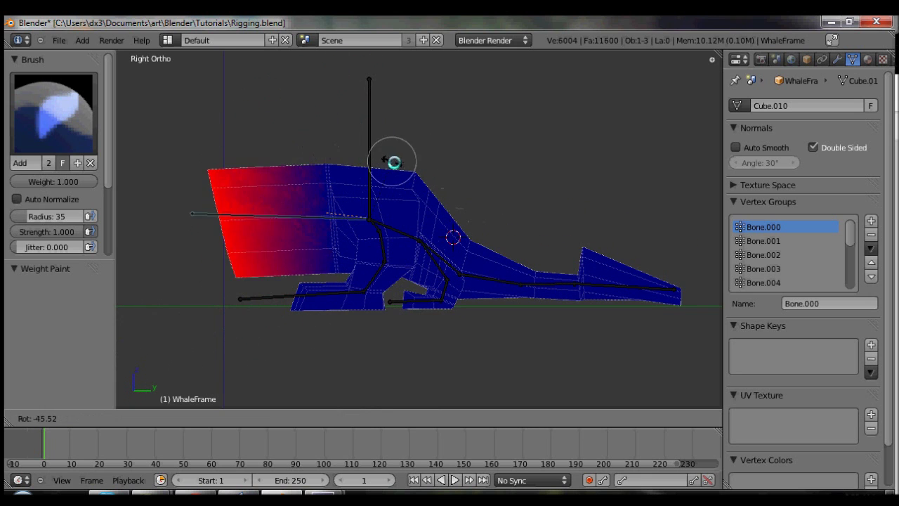
left_click(363, 154)
Step: Paint Bone.000 weight near the head joint, then undo the faulty strokes
middle_click_drag(281, 176, 321, 221)
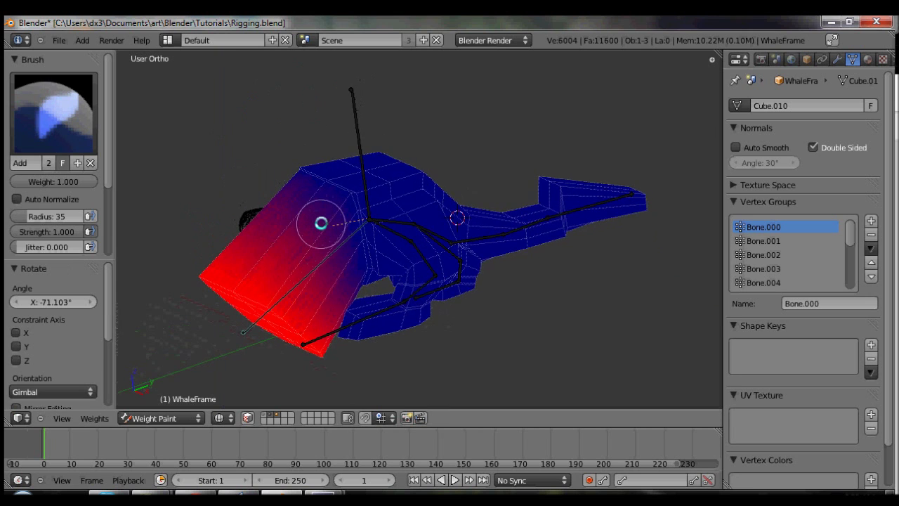
scroll(330, 217, "up", 5)
scroll(353, 217, "up", 3)
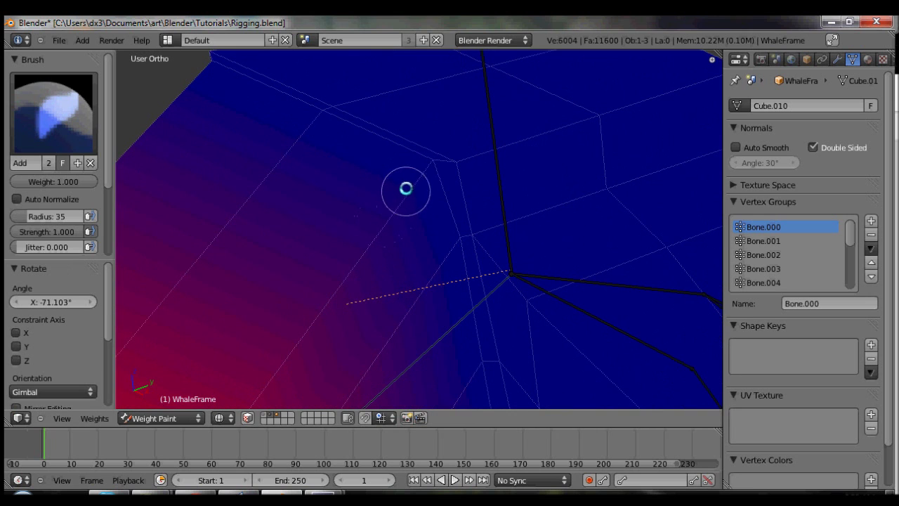
left_click(414, 172)
left_click(376, 282)
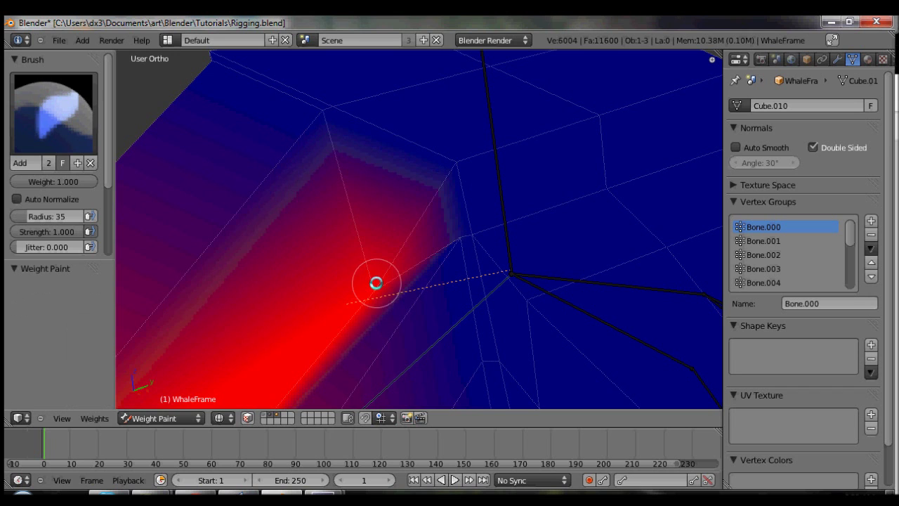
key("ctrl+z")
key("ctrl+z")
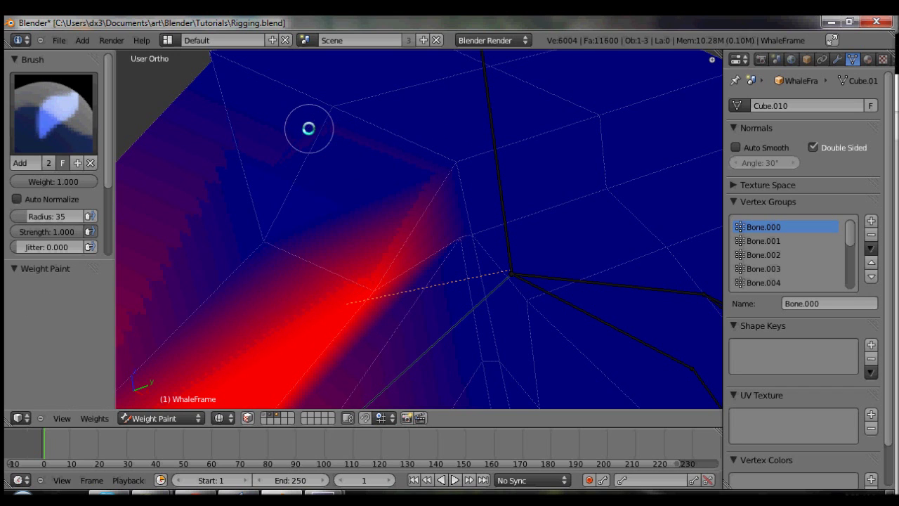
key("ctrl+z")
key("ctrl+z")
key("ctrl+z")
key("ctrl+z")
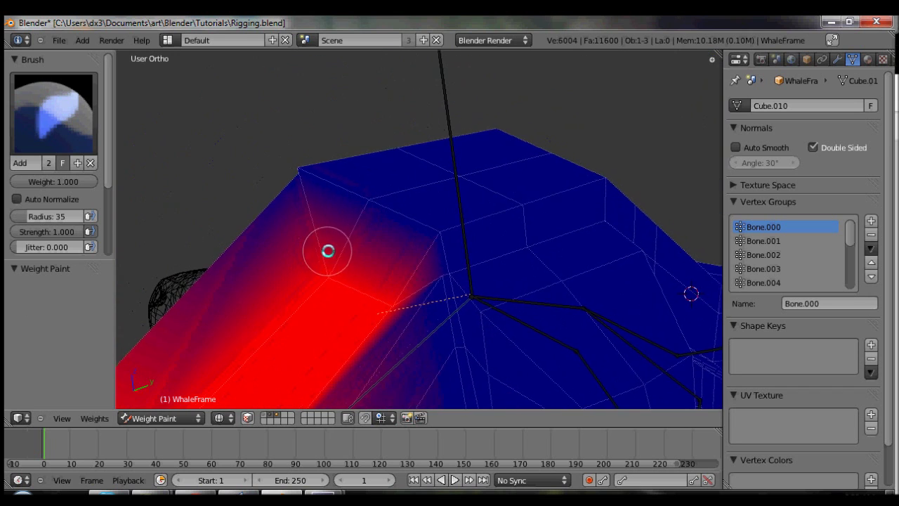
key("ctrl+z")
key("ctrl+z")
key("ctrl+z")
key("ctrl+z")
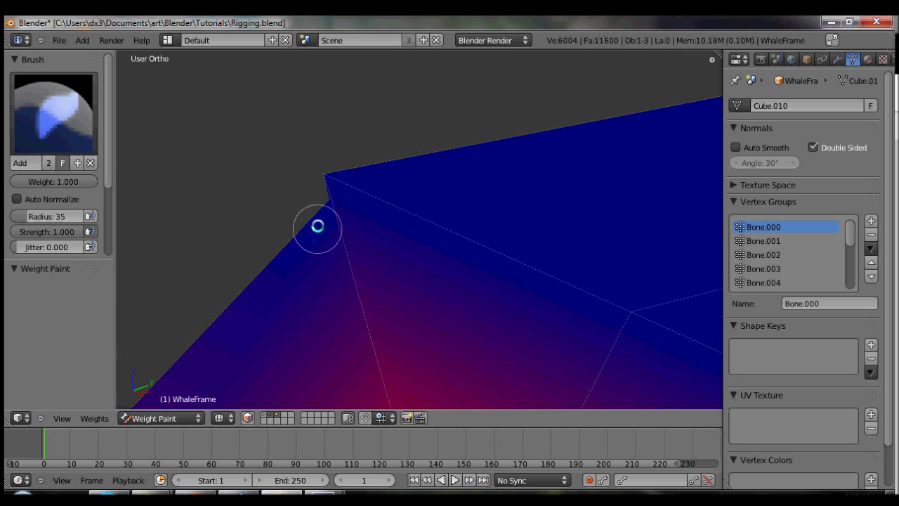
key("ctrl+z")
key("ctrl+z")
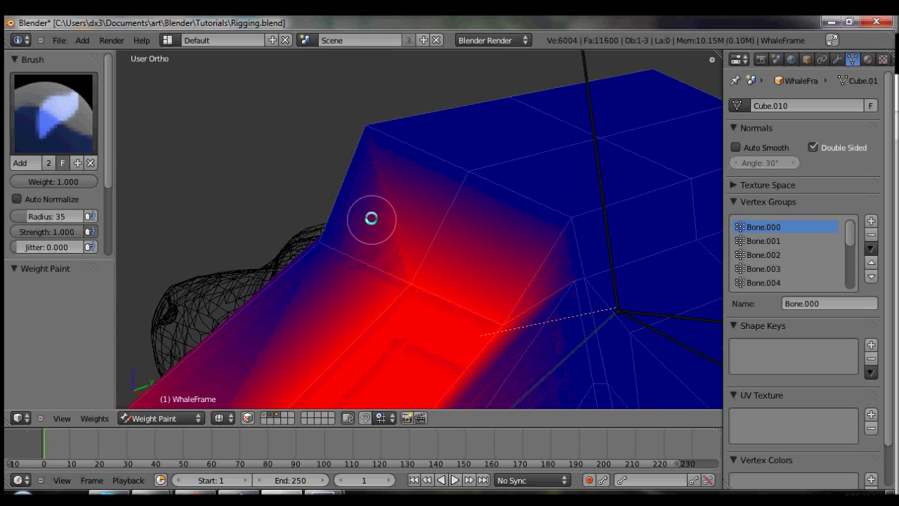
key("ctrl+z")
Step: Repaint weight on the lower-left faces and test-rotate the head bone in side view
mouse_move(317, 251)
middle_mouse_down()
mouse_move(392, 297)
mouse_move(384, 201)
mouse_move(366, 177)
mouse_move(361, 235)
middle_mouse_up()
scroll(361, 234, "up", 4)
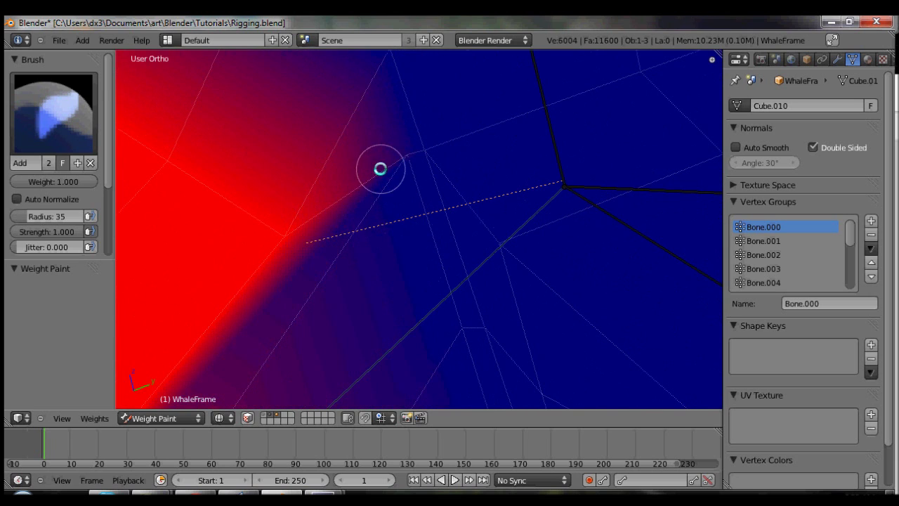
key("ctrl+z")
key("ctrl+z")
middle_click_drag(373, 321, 386, 203)
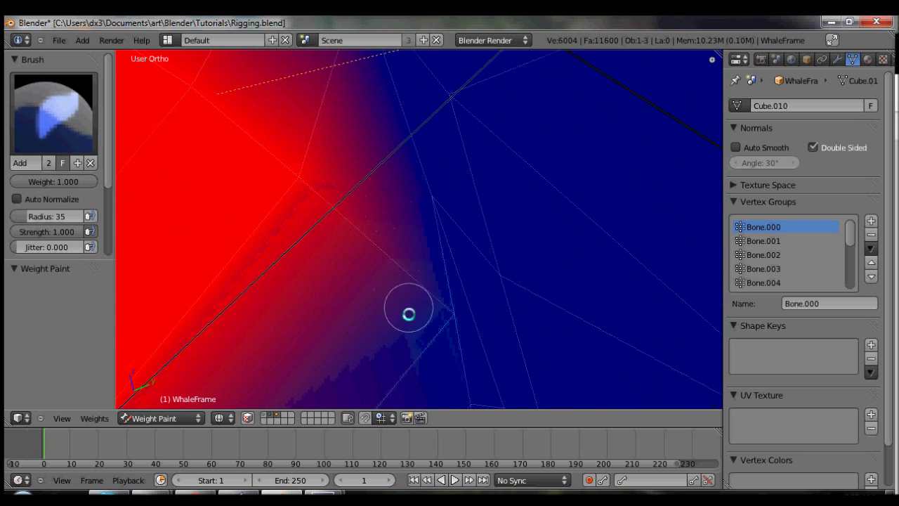
middle_click_drag(408, 314, 352, 240)
key("KP_3")
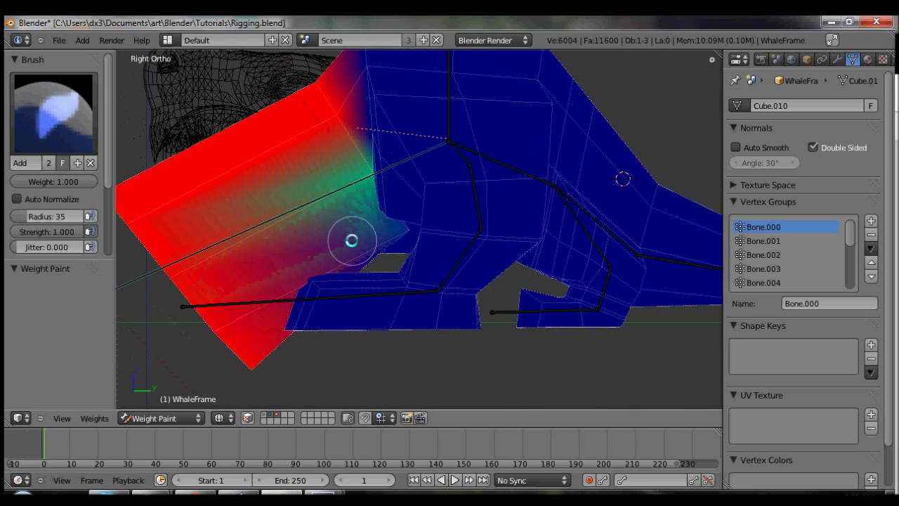
key("r")
left_click(439, 324)
Step: Extend solid red Bone.000 weight around the head joint and across the upper middle
middle_click_drag(440, 323, 385, 219, "shift")
left_click_drag(384, 218, 389, 221)
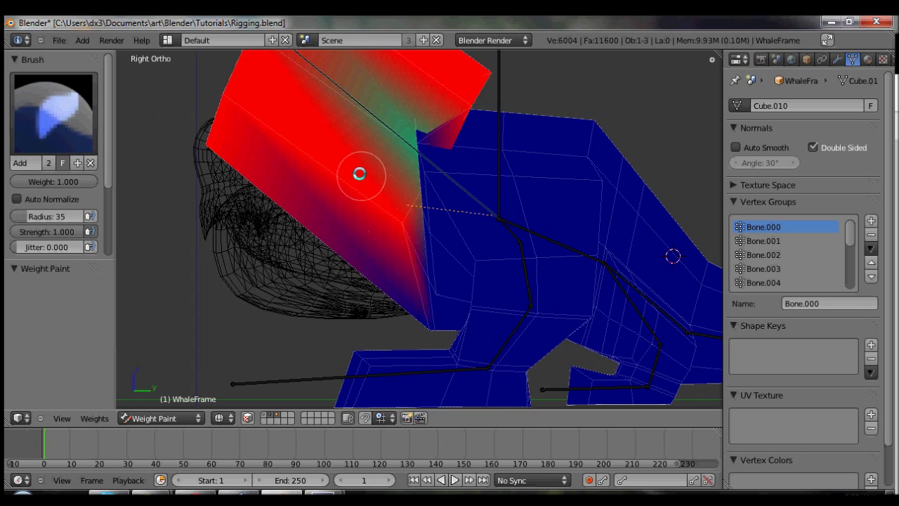
middle_click_drag(359, 173, 354, 189, "shift")
middle_click_drag(326, 229, 506, 249)
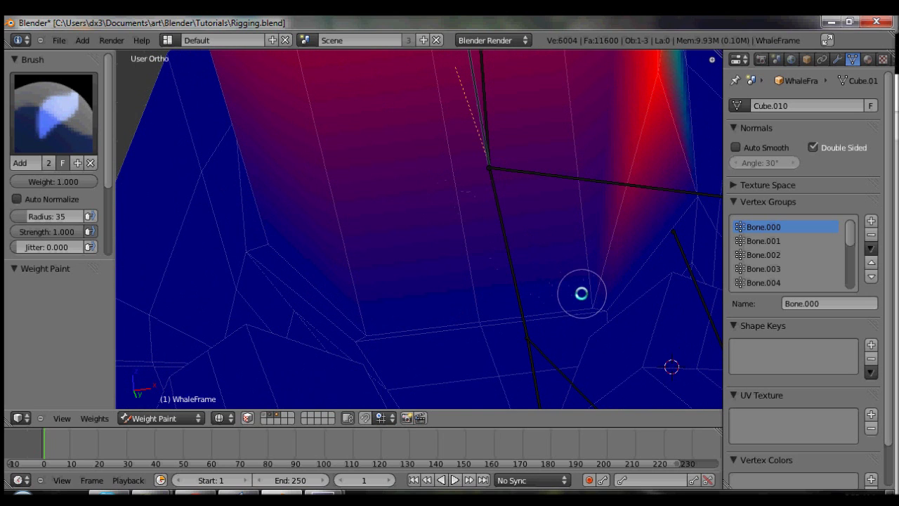
mouse_move(582, 293)
left_mouse_down()
mouse_move(574, 147)
mouse_move(504, 257)
left_mouse_up()
scroll(467, 302, "up", 3)
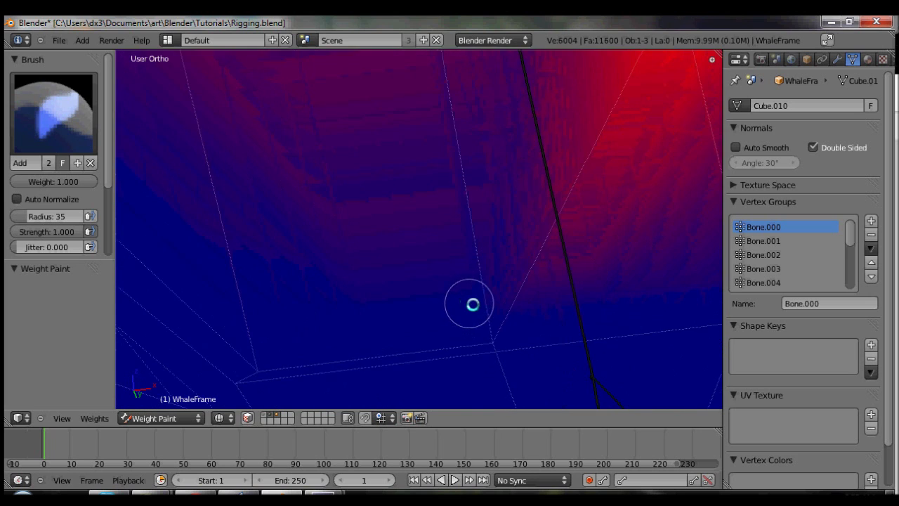
scroll(440, 147, "down", 3)
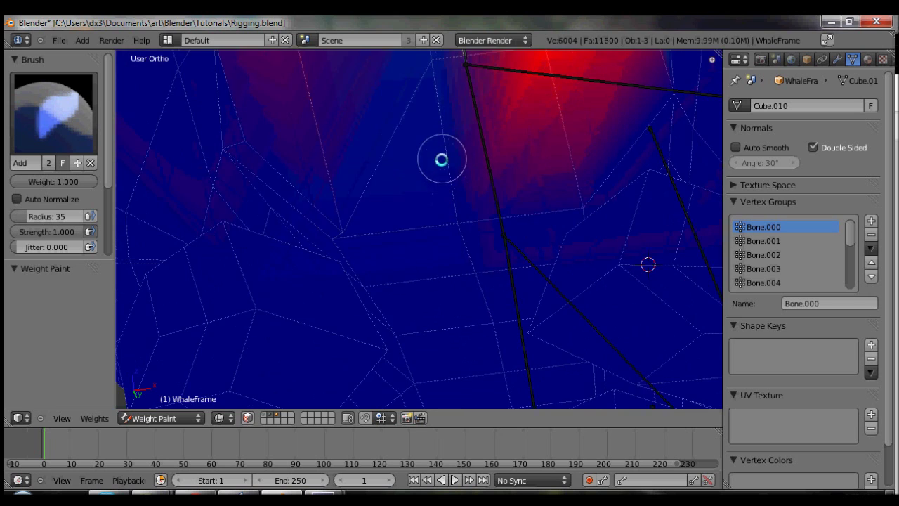
mouse_move(442, 156)
left_mouse_down()
mouse_move(444, 240)
mouse_move(437, 141)
mouse_move(342, 262)
left_mouse_up()
mouse_move(342, 262)
middle_mouse_down()
mouse_move(373, 243)
mouse_move(473, 257)
mouse_move(435, 283)
mouse_move(336, 320)
mouse_move(438, 204)
mouse_move(428, 222)
middle_mouse_up()
mouse_move(424, 170)
middle_mouse_down()
mouse_move(437, 283)
mouse_move(437, 197)
mouse_move(439, 257)
mouse_move(397, 274)
middle_mouse_up()
middle_click_drag(388, 124, 500, 215)
Step: Test-rotate the head bone on the Y axis, then orbit out to view the whole cage
key("r")
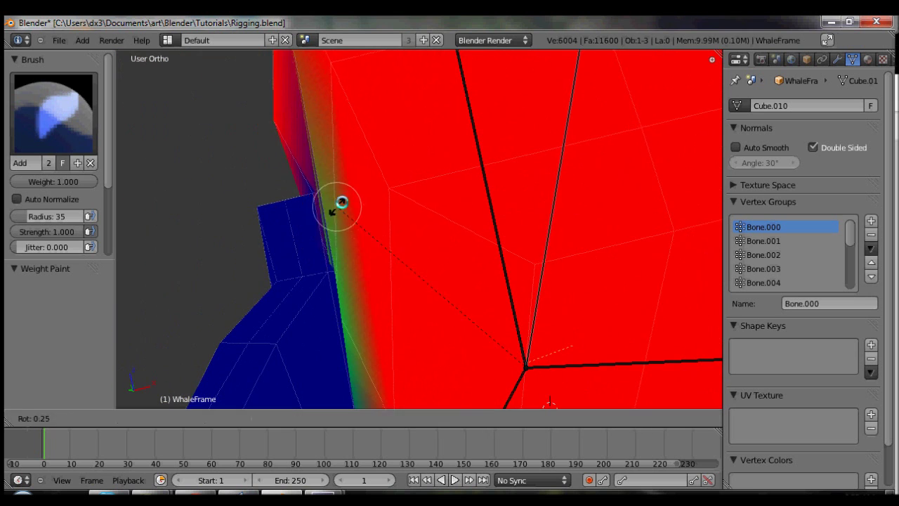
key("y")
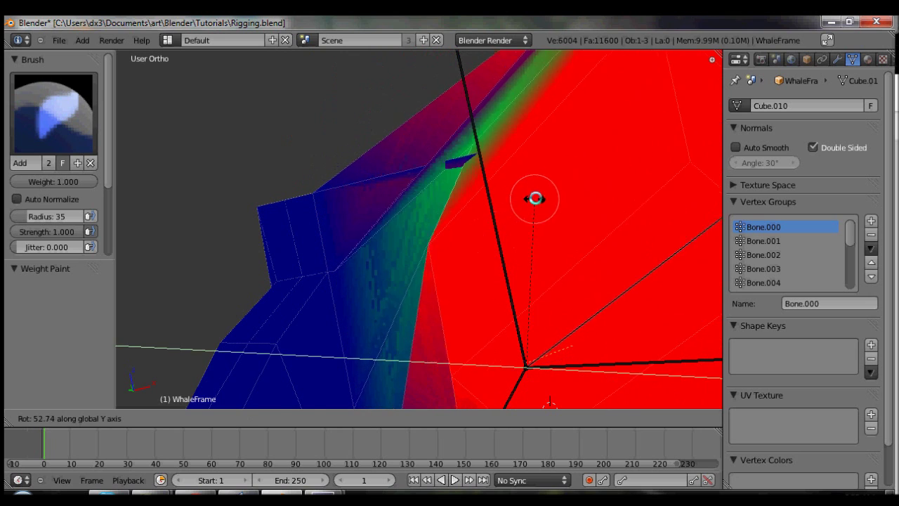
left_click(467, 263)
mouse_move(468, 263)
middle_mouse_down()
mouse_move(510, 311)
mouse_move(561, 298)
mouse_move(466, 279)
middle_mouse_up()
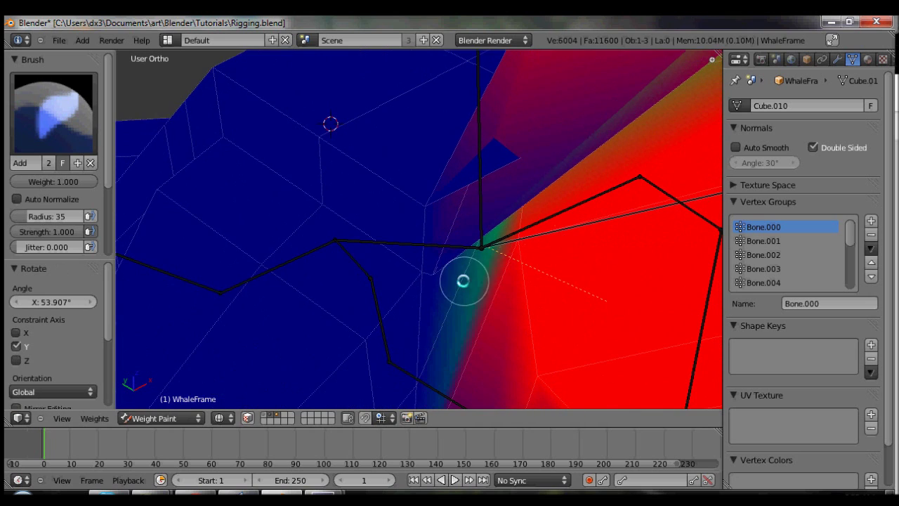
left_click_drag(465, 279, 451, 276)
mouse_move(485, 244)
middle_mouse_down()
mouse_move(520, 243)
mouse_move(500, 233)
mouse_move(512, 232)
middle_mouse_up()
scroll(512, 232, "down", 3)
mouse_move(503, 279)
middle_mouse_down()
mouse_move(393, 307)
mouse_move(419, 305)
mouse_move(428, 315)
mouse_move(489, 249)
middle_mouse_up()
Step: Rotate the head bone again, including from top view, then reset its pose rotation
key("r")
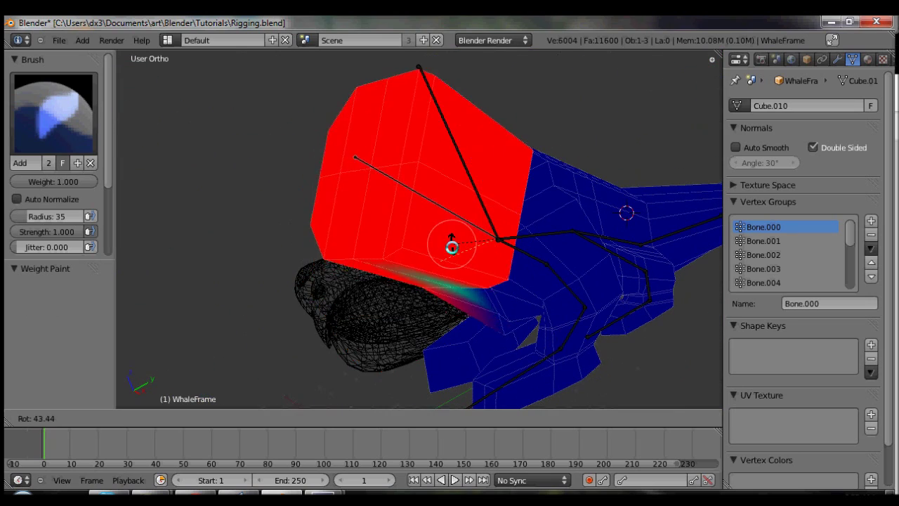
left_click(501, 282)
key("KP_7")
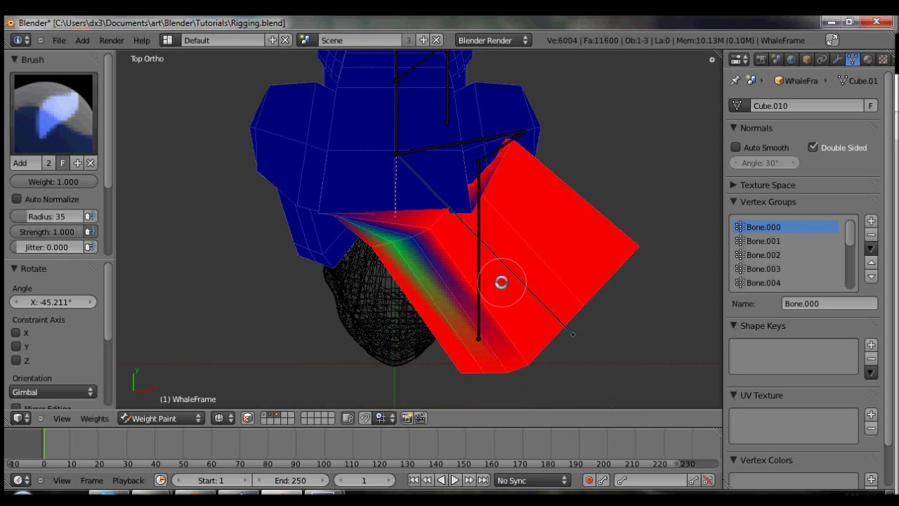
key("r")
left_click(454, 383)
middle_click_drag(454, 383, 487, 241)
key("alt+r")
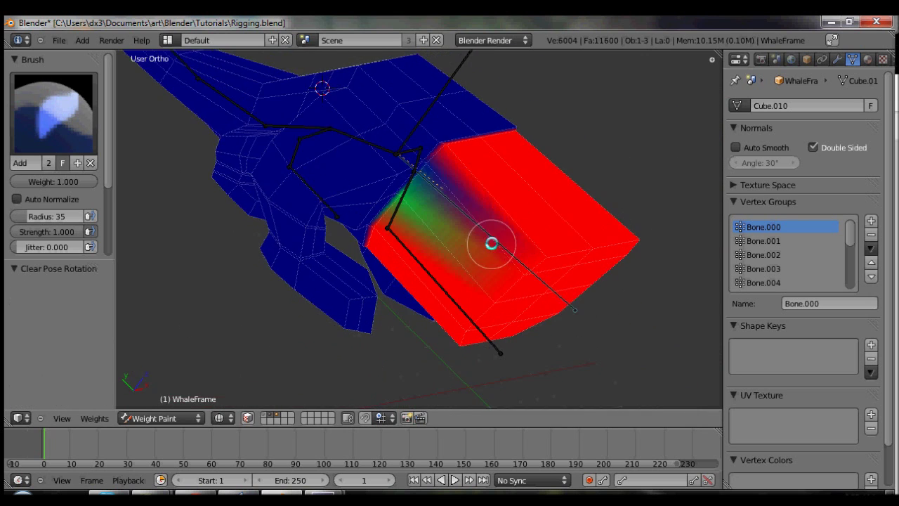
Step: Repaint the green patches at the head joint to full red Bone.000 weight
scroll(496, 207, "up", 6)
scroll(480, 223, "up", 5)
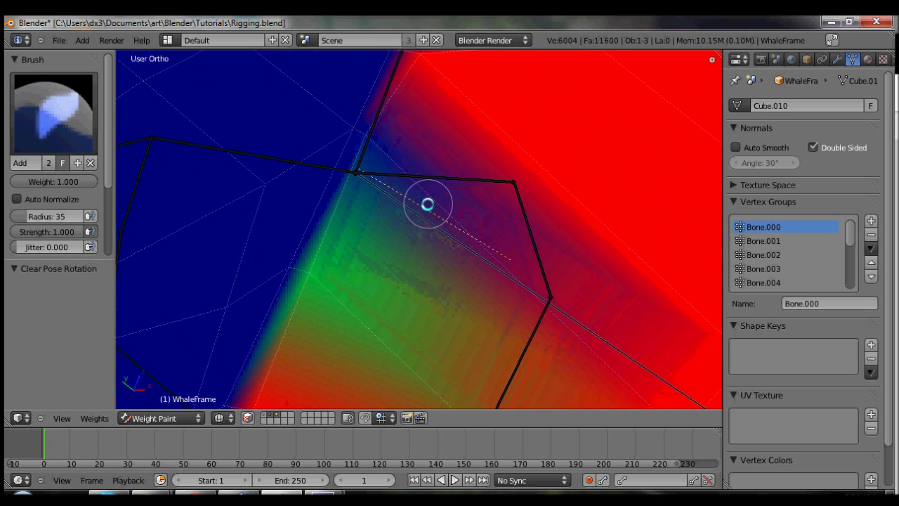
middle_click_drag(428, 203, 477, 253)
left_click(445, 212)
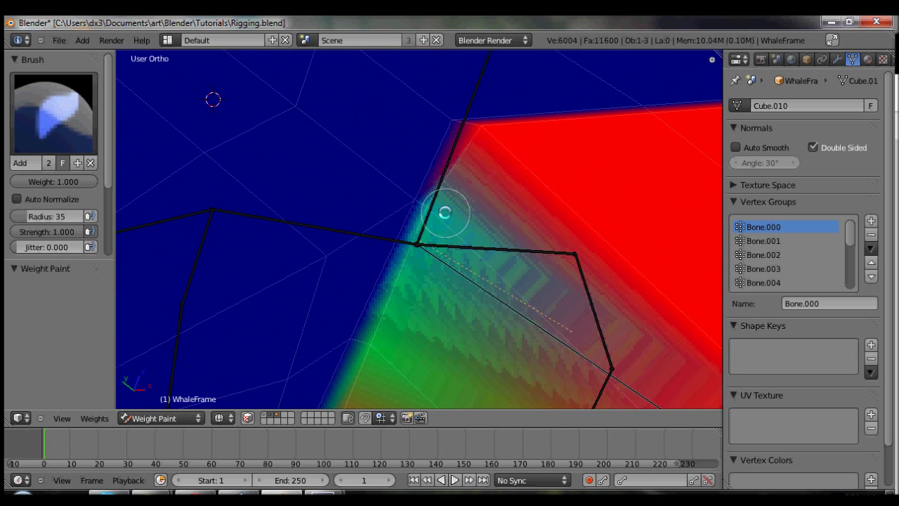
scroll(445, 213, "down", 1)
left_click(446, 212)
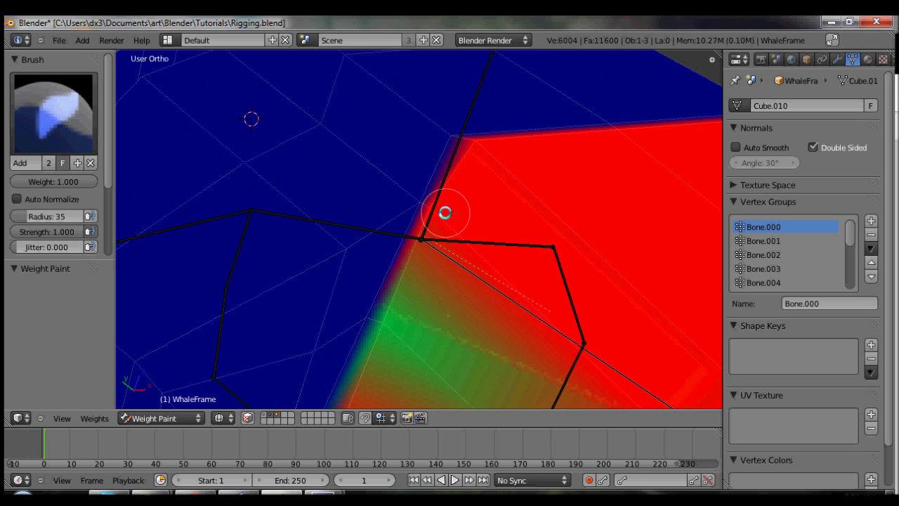
left_click_drag(397, 340, 395, 335)
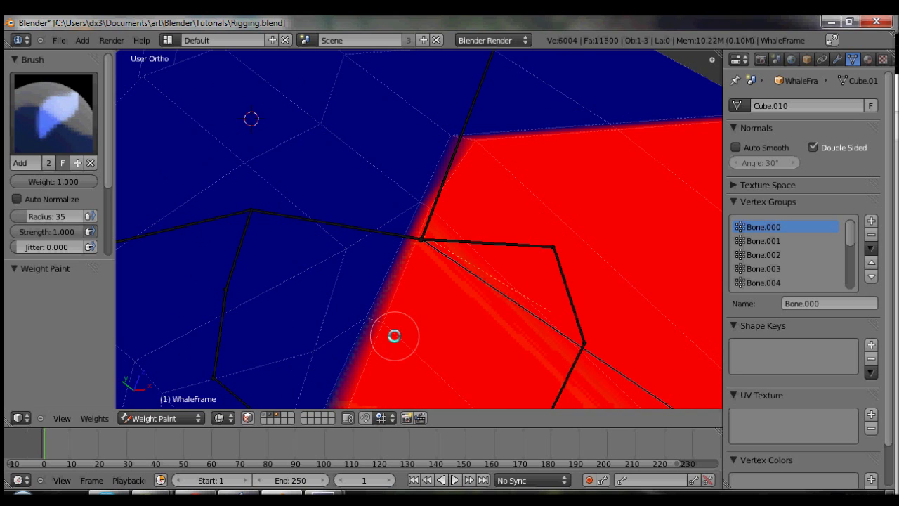
mouse_move(396, 335)
middle_mouse_down()
mouse_move(504, 315)
mouse_move(576, 243)
mouse_move(343, 257)
mouse_move(356, 241)
middle_mouse_up()
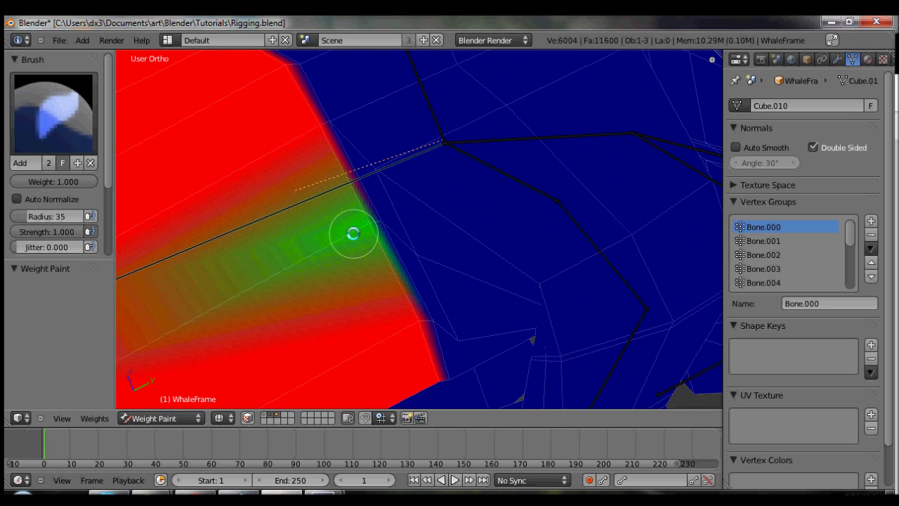
left_click_drag(353, 233, 353, 233)
scroll(354, 233, "down", 1)
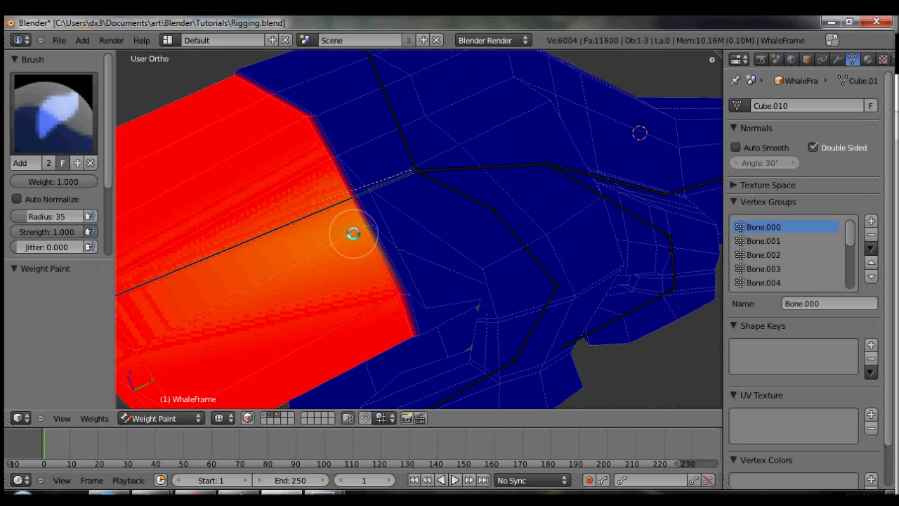
Step: From side view, trial-rotate the head bone and cancel, then hide and reveal the geometry
key("KP_3")
scroll(351, 230, "down", 2)
middle_click_drag(351, 230, 387, 255, "shift")
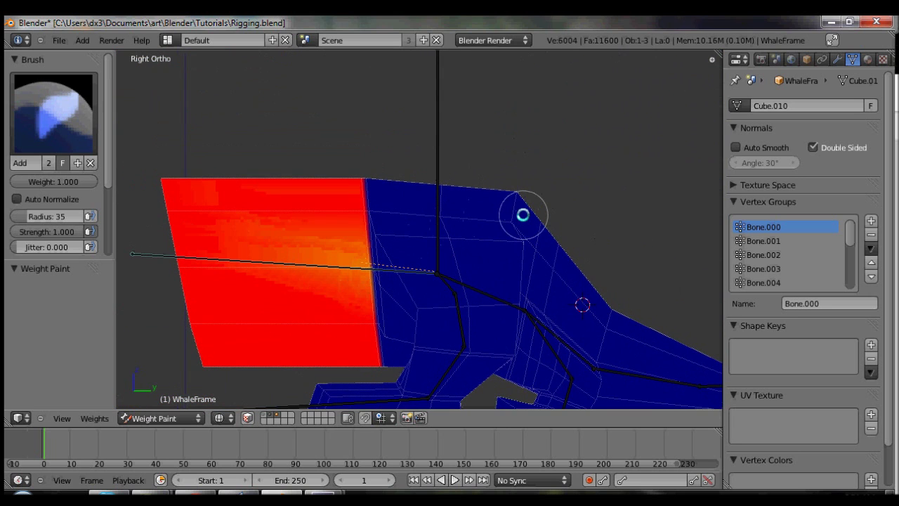
key("r")
key("Escape")
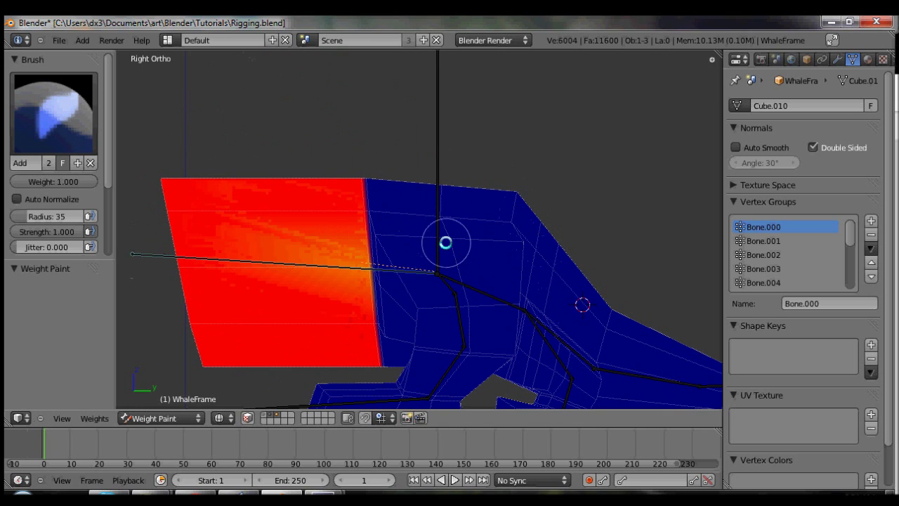
key("h")
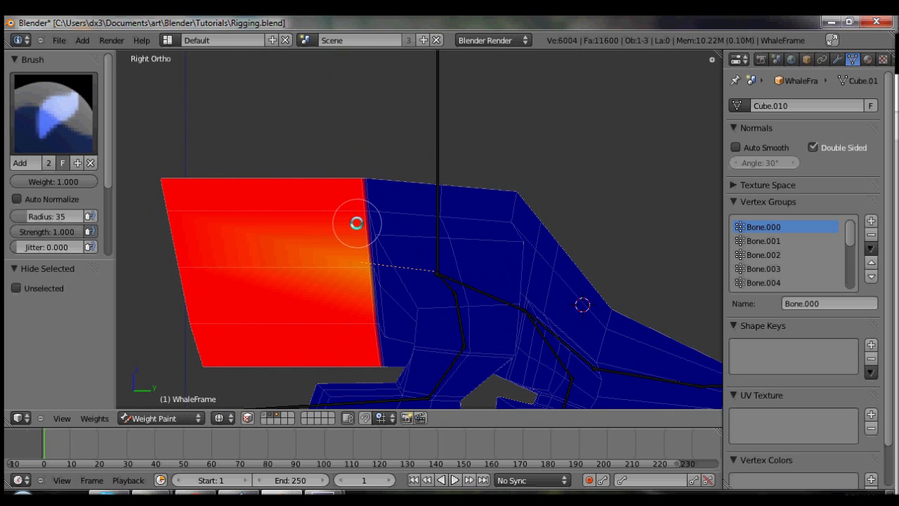
key("alt+h")
scroll(356, 223, "down", 1)
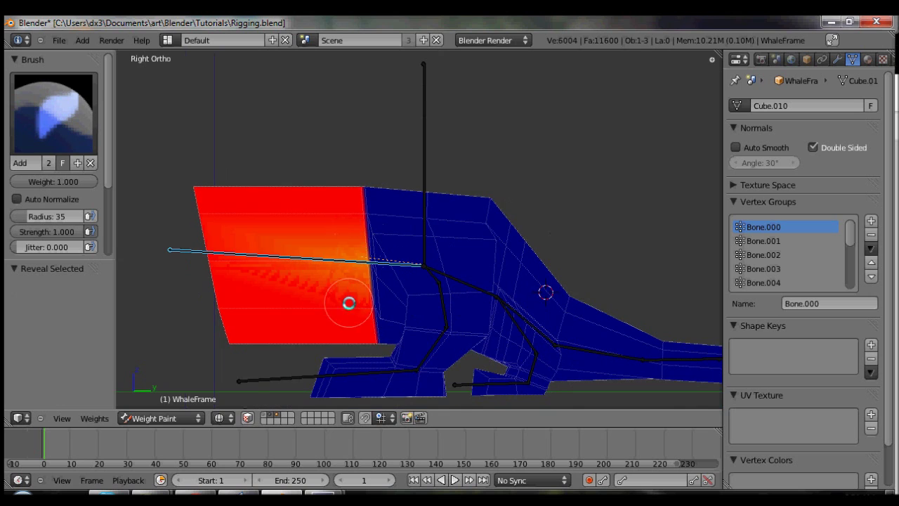
left_click(181, 418)
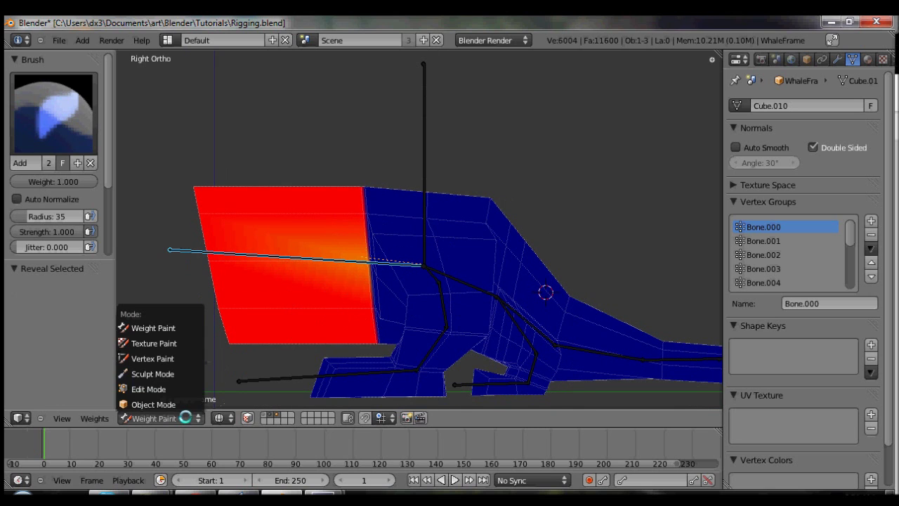
Step: Return the cage to Object Mode with solid shading
left_click(172, 329)
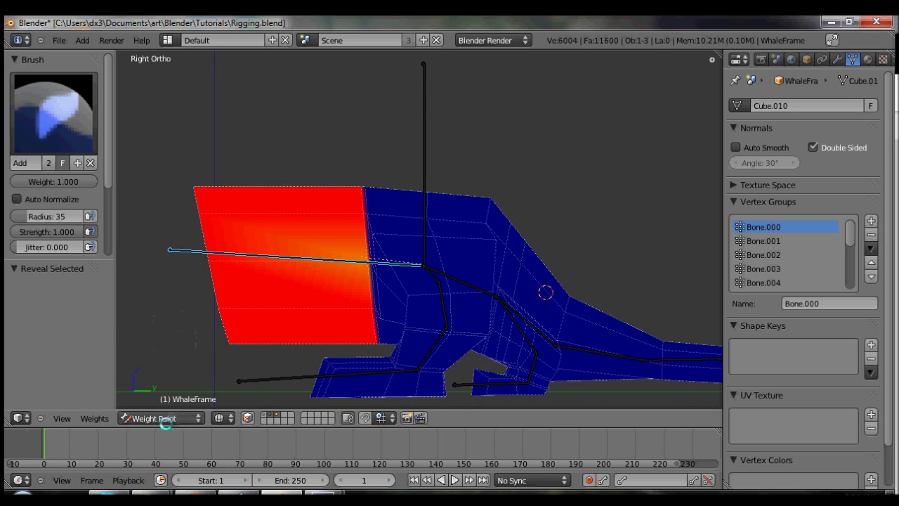
left_click(164, 417)
left_click(163, 406)
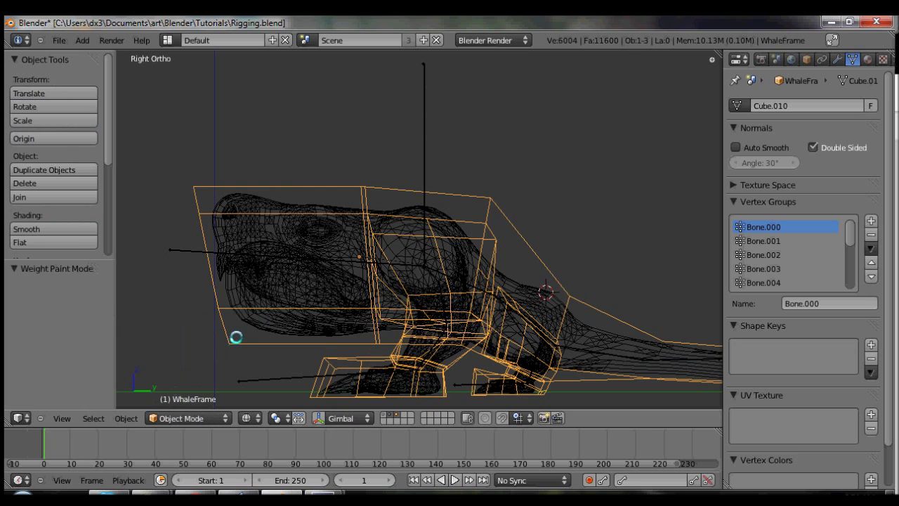
key("z")
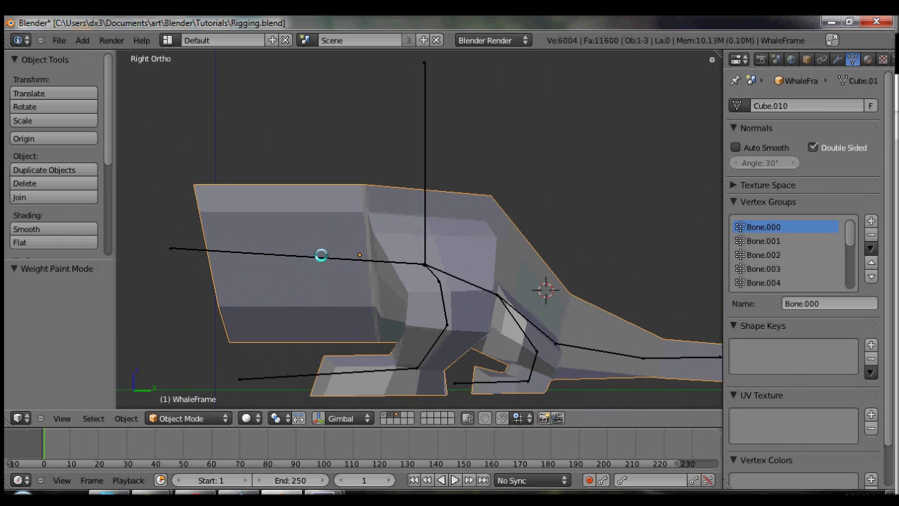
Step: Test-rotate Bone.000 in Pose Mode, cancel it, and reselect the whale cage mesh
right_click(321, 255)
key("ctrl+Tab")
key("r")
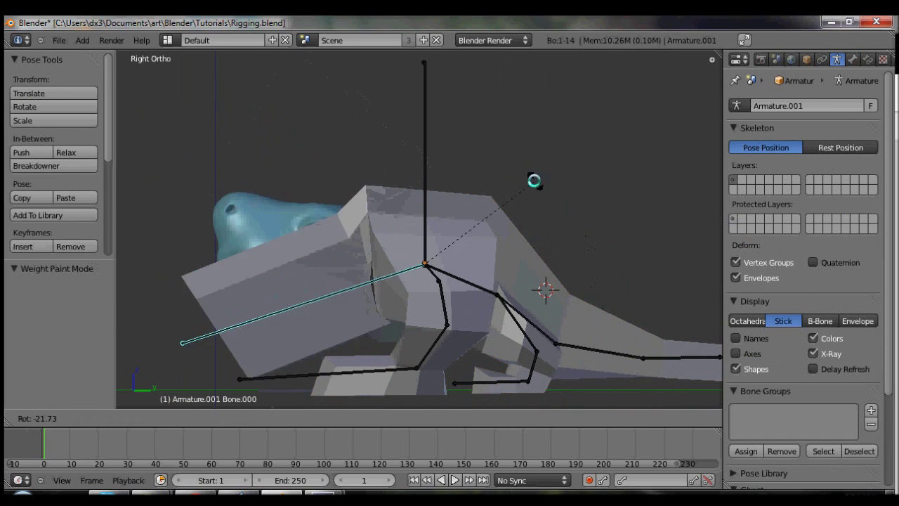
right_click(518, 214)
scroll(317, 231, "down", 2)
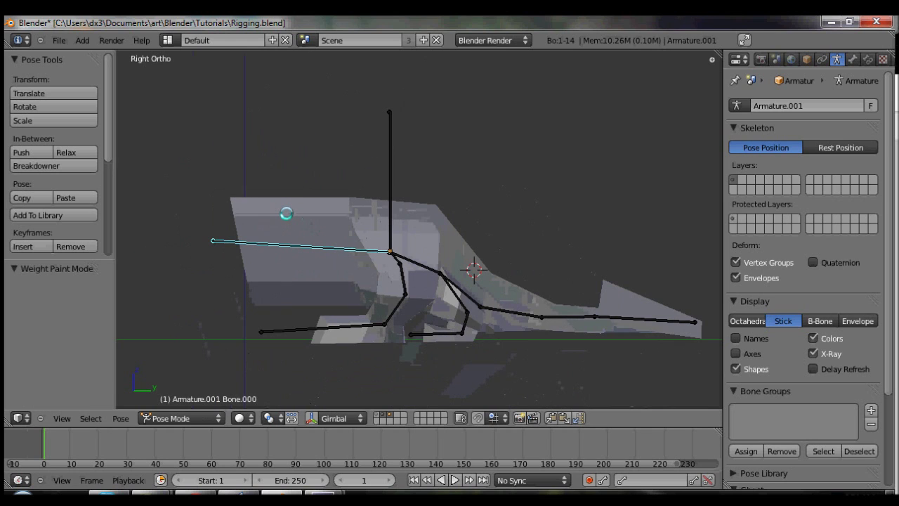
right_click(286, 215)
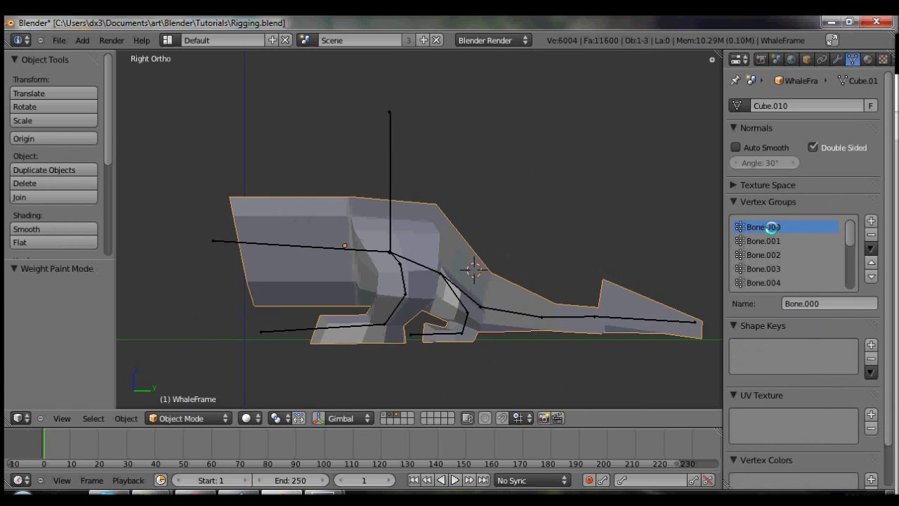
left_click(207, 417)
Step: In Edit Mode, reveal all geometry, deselect, and select an edge loop on the head
left_click(205, 387)
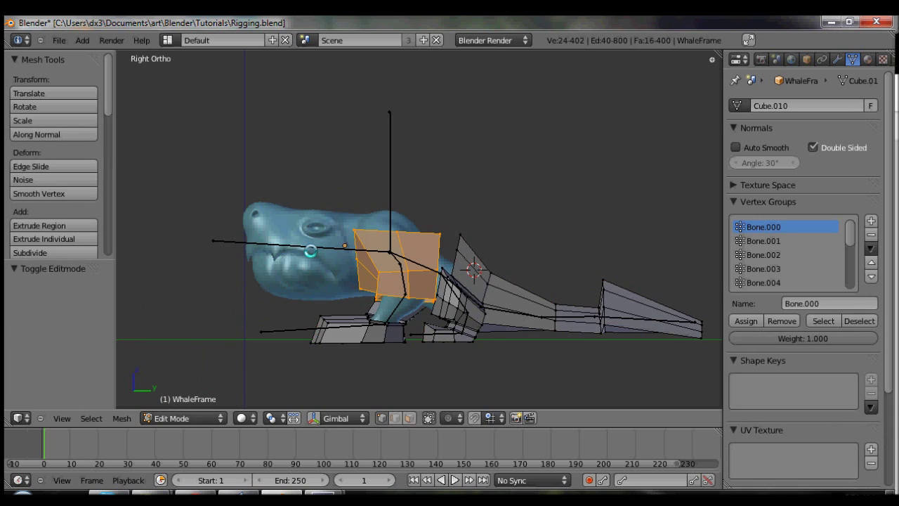
key("alt+h")
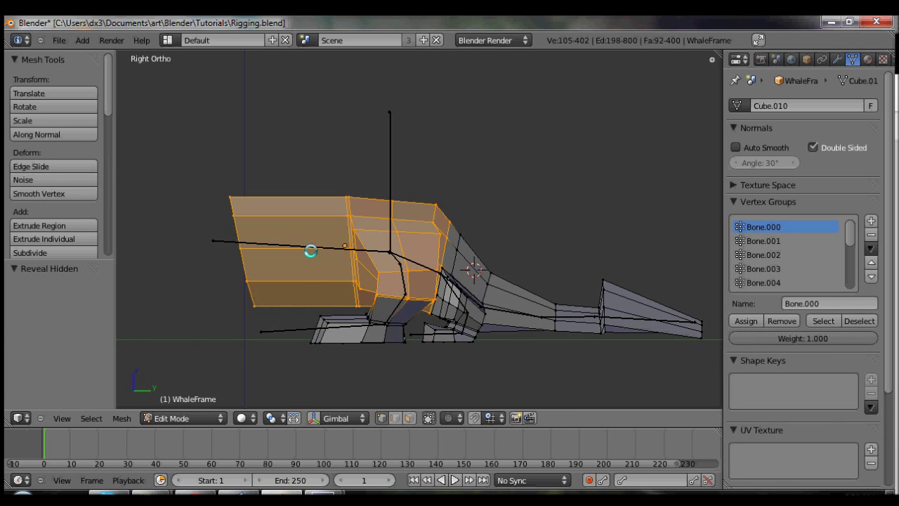
key("a")
scroll(311, 251, "up", 2)
right_click(365, 215, "alt")
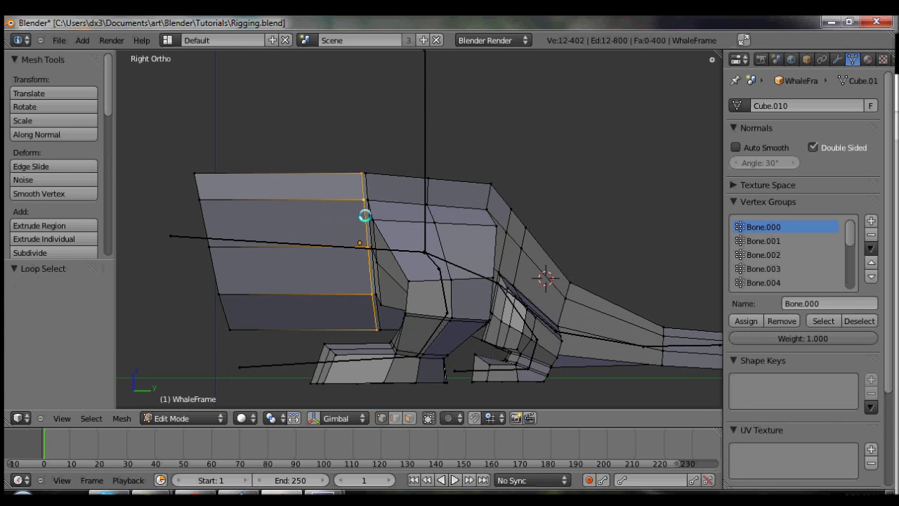
Step: Brush-select the head section's faces and hide them to expose the whale head
middle_click_drag(209, 220, 341, 201)
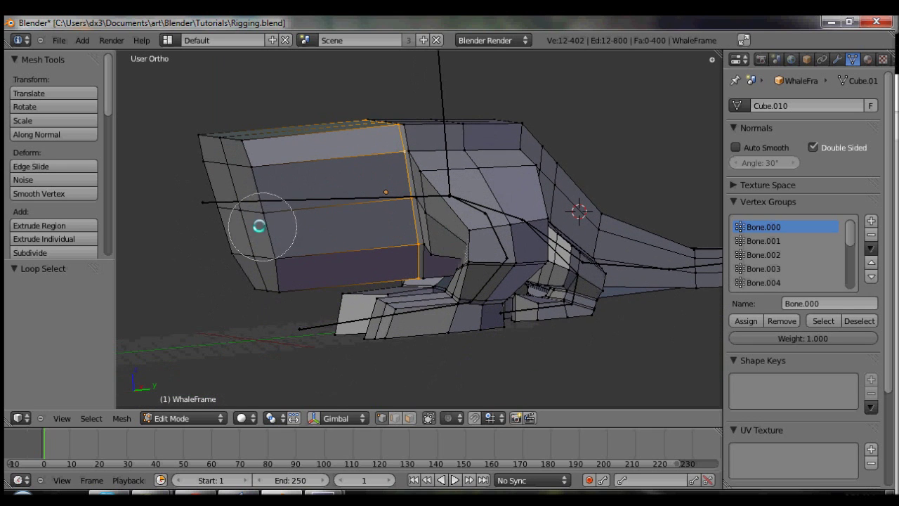
scroll(242, 203, "down", 5)
left_click_drag(231, 180, 241, 259)
key("Escape")
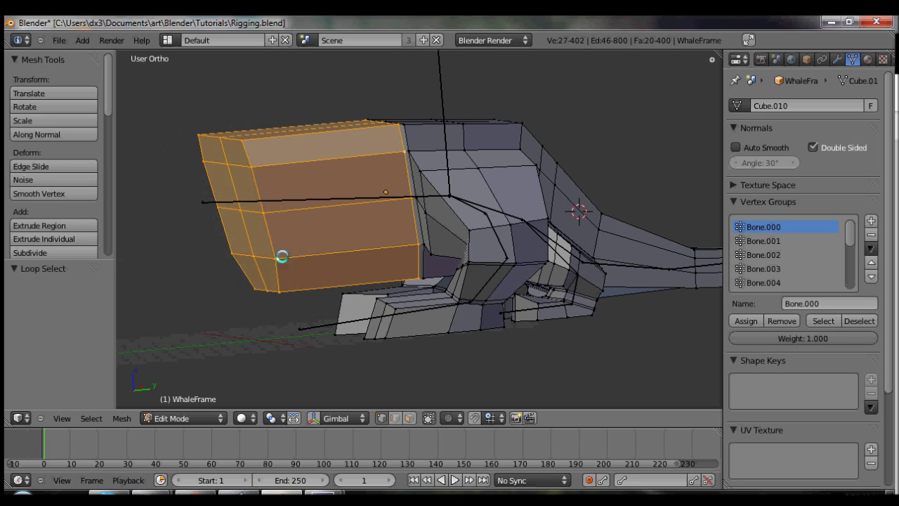
key("h")
middle_click_drag(367, 258, 295, 204)
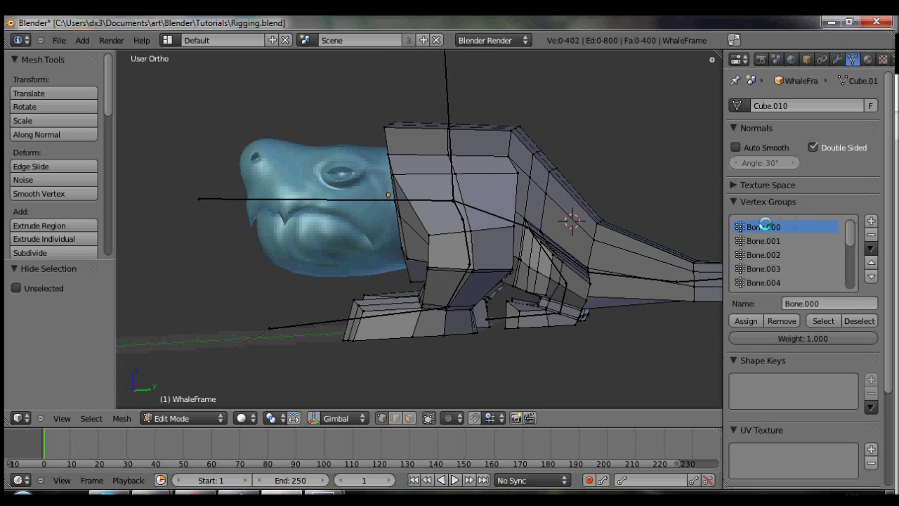
key("Tab")
key("Tab")
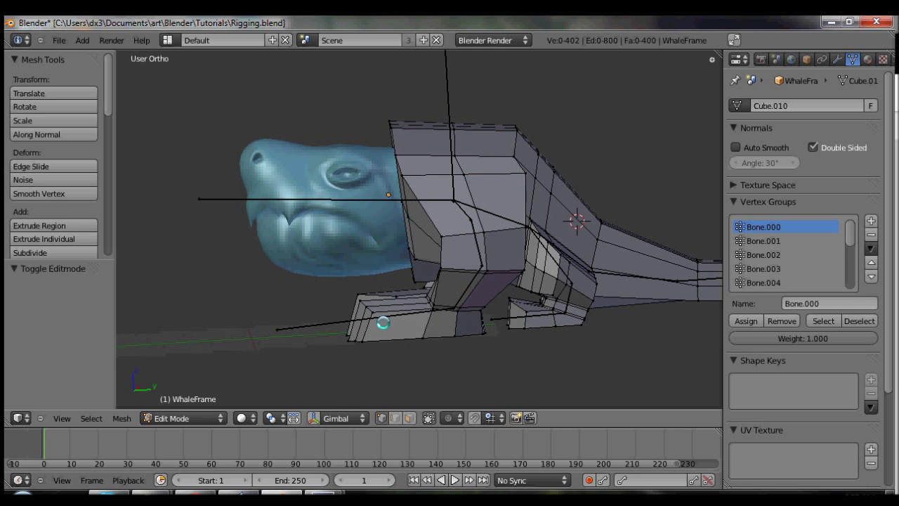
Step: Select the front paw's edge loop, identify its bone Bone.009 in Pose Mode, and reselect the cage
middle_click_drag(382, 322, 461, 312)
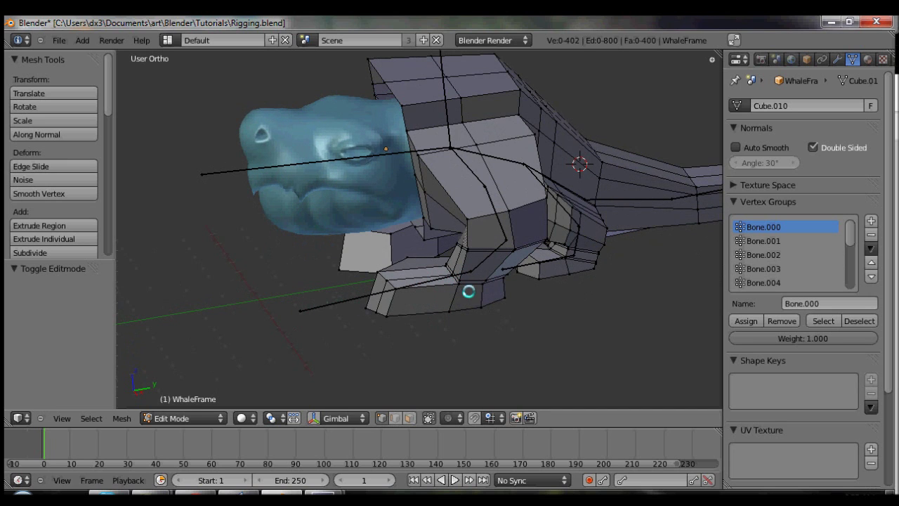
scroll(465, 293, "up", 3)
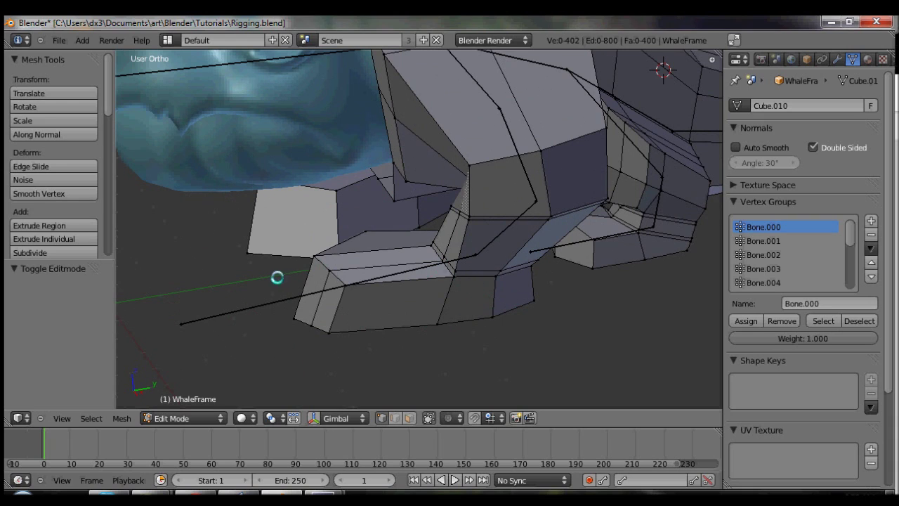
right_click(485, 277, "alt")
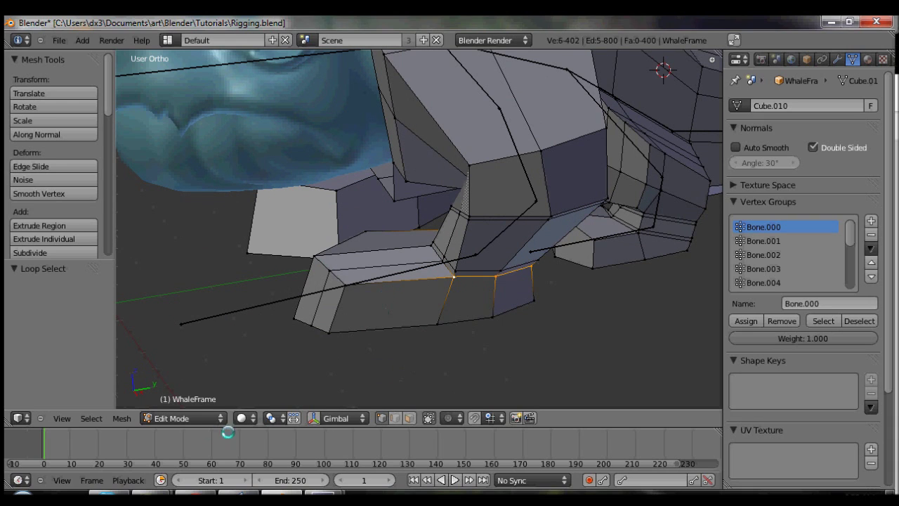
left_click(207, 418)
left_click(195, 405)
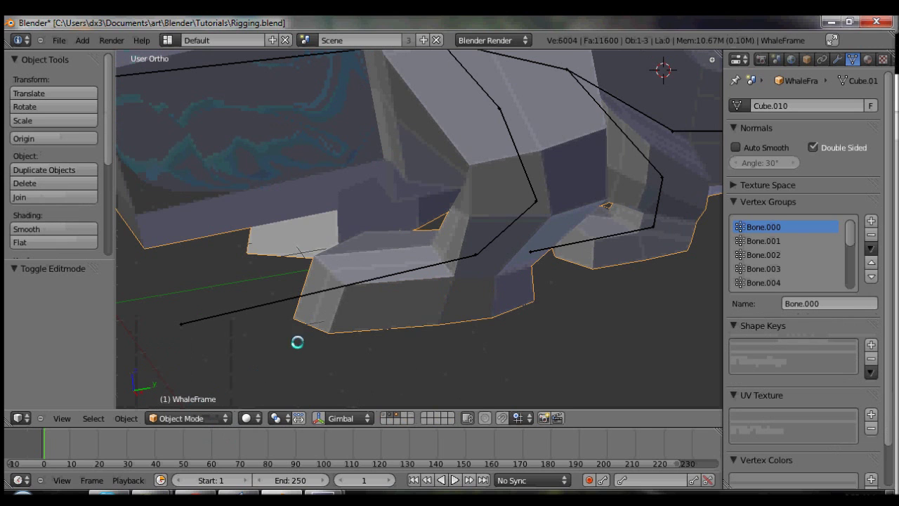
right_click(269, 299)
key("ctrl+Tab")
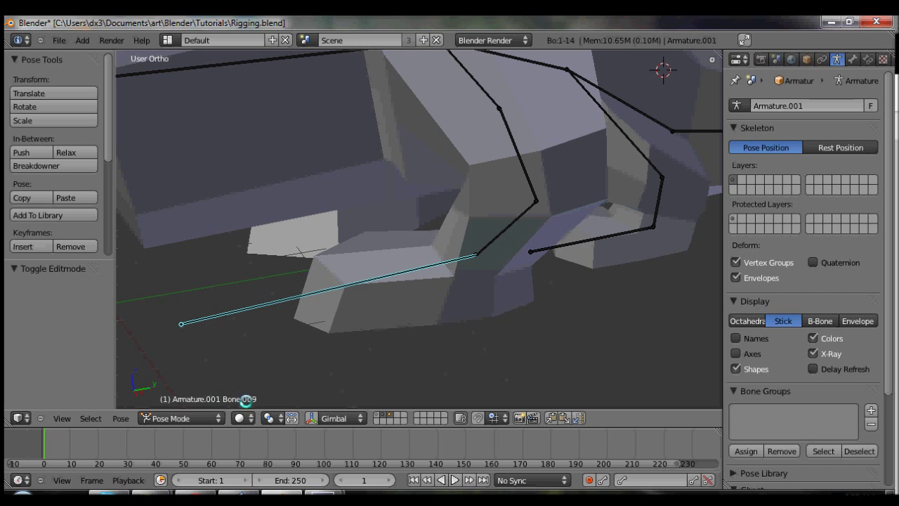
right_click(403, 302)
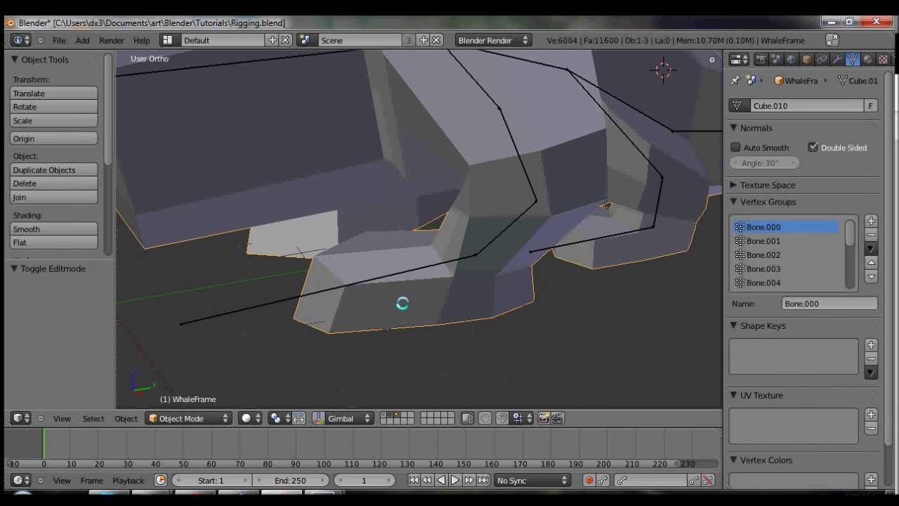
Step: In Edit Mode, loop- and brush-select all of the front paw's faces
key("Tab")
right_click(448, 270, "alt+shift")
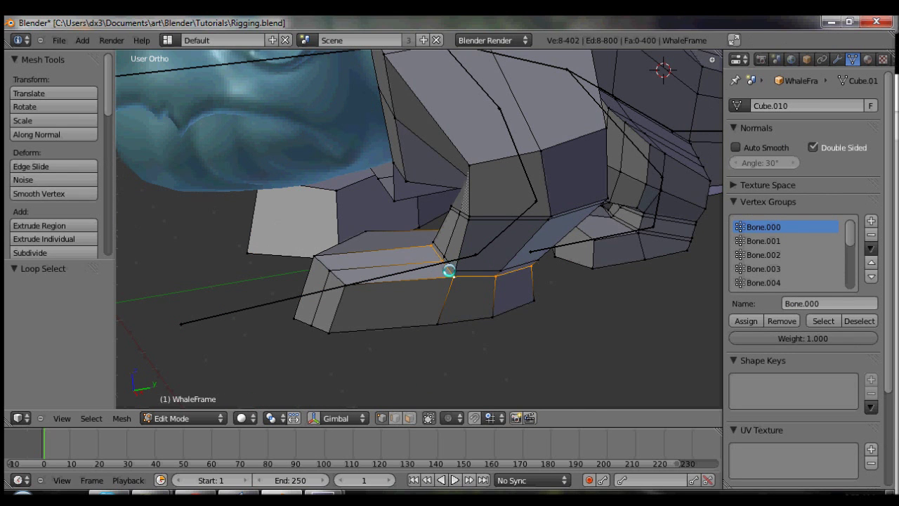
mouse_move(449, 269)
middle_mouse_down()
mouse_move(496, 325)
mouse_move(447, 242)
mouse_move(487, 293)
mouse_move(453, 269)
mouse_move(463, 267)
mouse_move(495, 307)
mouse_move(473, 257)
mouse_move(483, 250)
middle_mouse_up()
key("c")
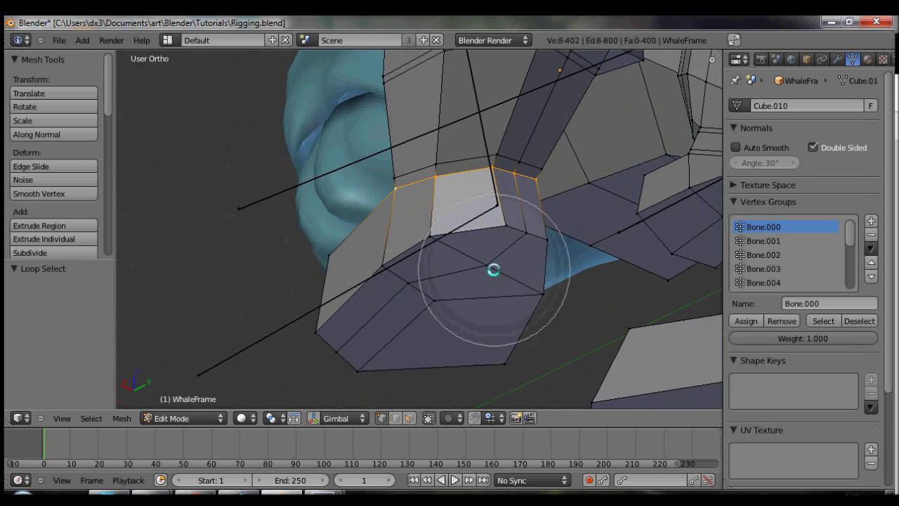
mouse_move(492, 269)
left_mouse_down()
mouse_move(491, 287)
mouse_move(468, 307)
mouse_move(397, 321)
mouse_move(323, 311)
mouse_move(372, 220)
left_mouse_up()
middle_click_drag(372, 220, 595, 276)
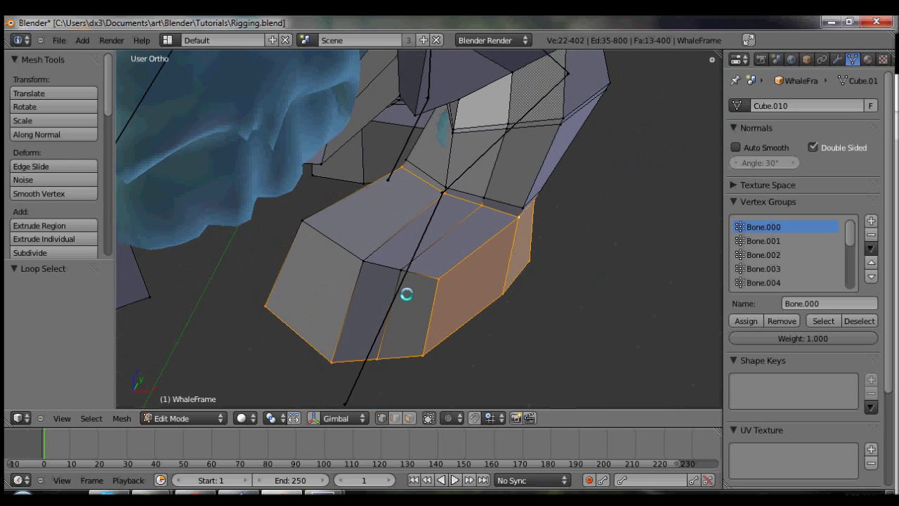
key("c")
mouse_move(407, 295)
left_mouse_down()
mouse_move(387, 307)
mouse_move(321, 269)
mouse_move(326, 287)
left_mouse_up()
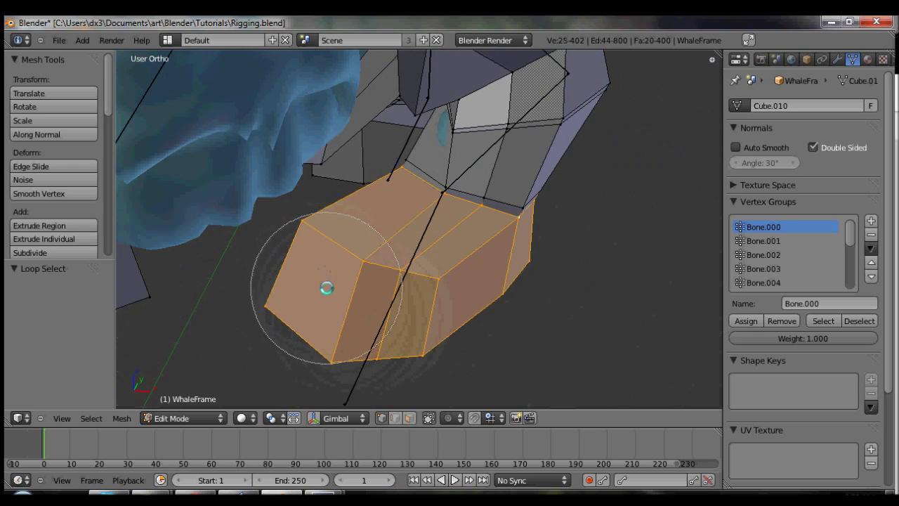
right_click(326, 287)
mouse_move(457, 291)
middle_mouse_down()
mouse_move(357, 199)
mouse_move(533, 173)
mouse_move(451, 125)
mouse_move(513, 187)
mouse_move(363, 192)
mouse_move(383, 212)
mouse_move(499, 245)
mouse_move(408, 239)
mouse_move(379, 189)
mouse_move(382, 143)
mouse_move(395, 253)
mouse_move(449, 269)
middle_mouse_up()
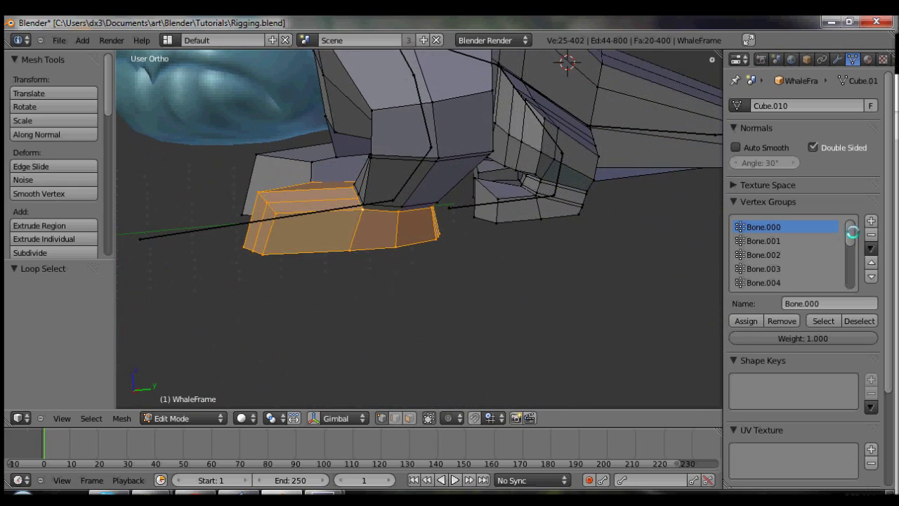
Step: Assign the selected paw vertices to the Bone.009 vertex group and return to Object Mode
scroll(851, 234, "down", 1)
left_click_drag(851, 240, 851, 283)
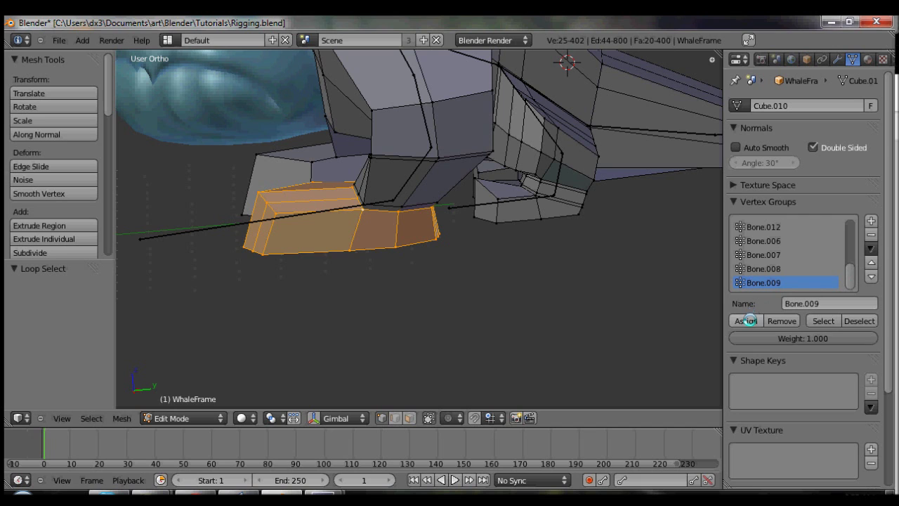
left_click(748, 321)
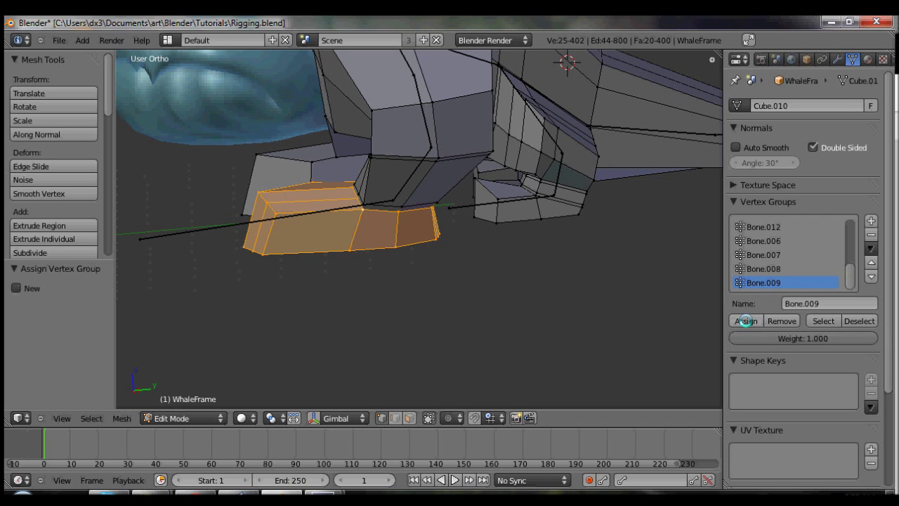
key("Tab")
Step: Test-pose Bone.009 from the right view to bend the paw, then cancel the rotation
key("KP_3")
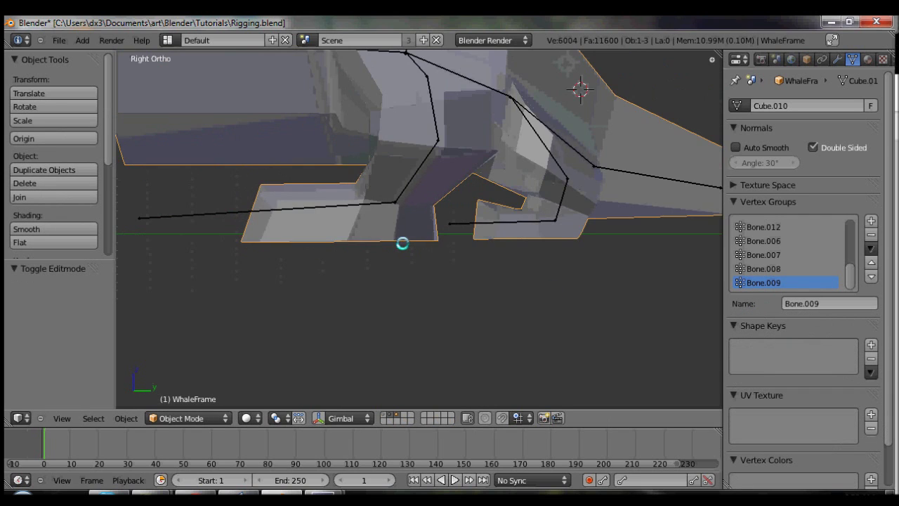
right_click(246, 209)
key("ctrl+Tab")
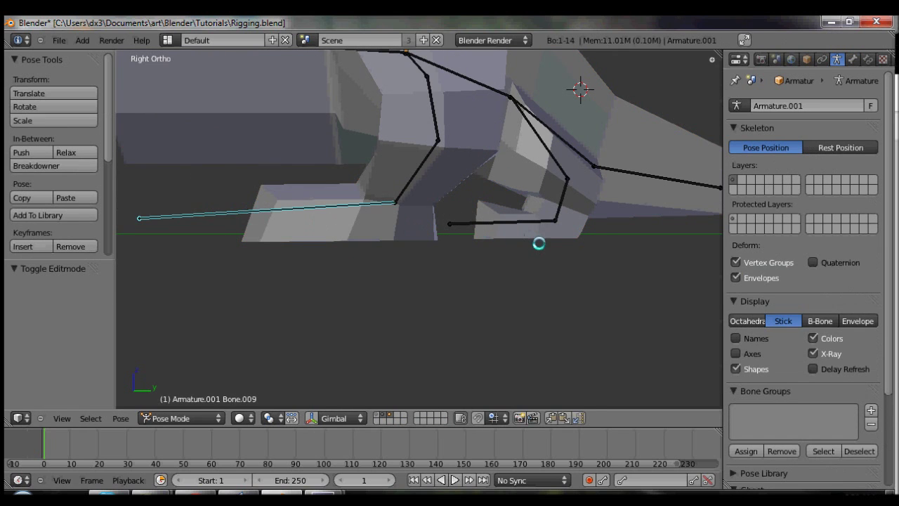
key("r")
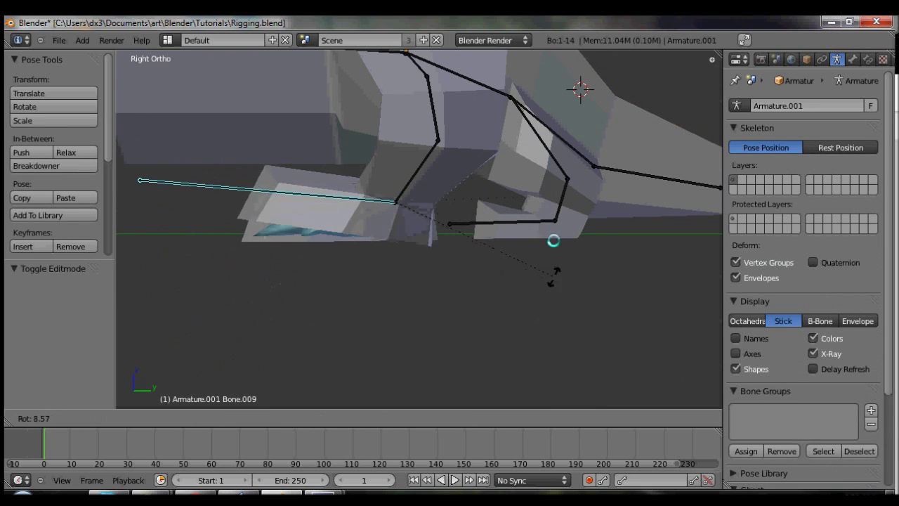
left_click(572, 201)
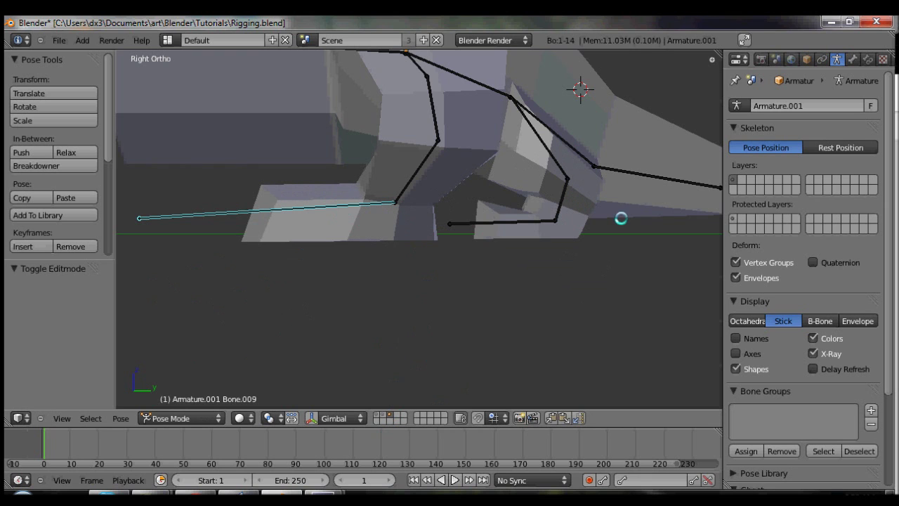
key("r")
key("Escape")
Step: Orbit to the paw and reselect the WhaleFrame cage mesh
middle_click_drag(453, 197, 433, 206)
key("Tab")
key("Tab")
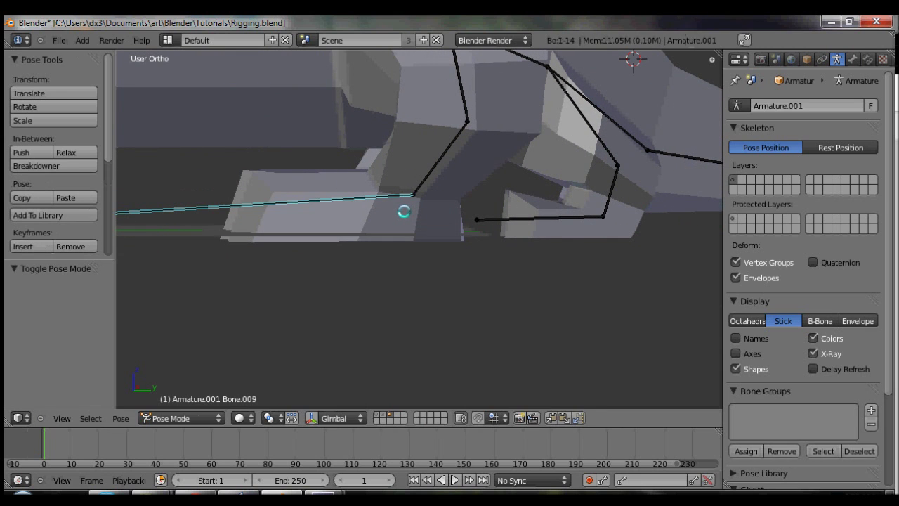
middle_click_drag(512, 220, 443, 248)
right_click(534, 207)
key("Tab")
Step: Clear the selection, then loop- and brush-select the rear paw block's faces
key("a")
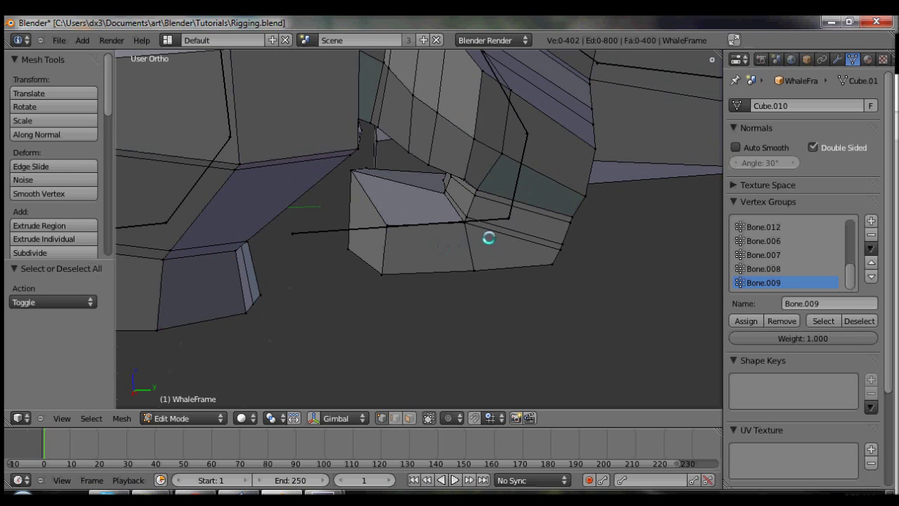
right_click(490, 230, "alt")
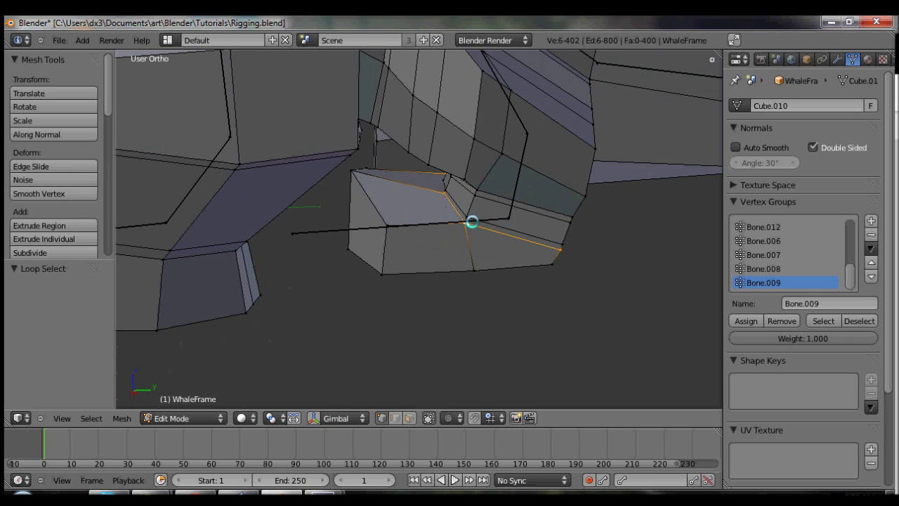
middle_click_drag(472, 222, 566, 226)
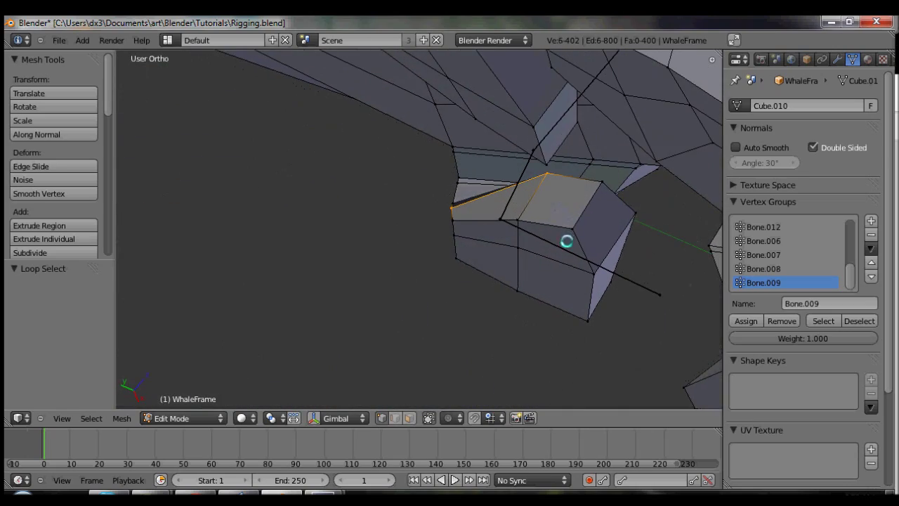
key("c")
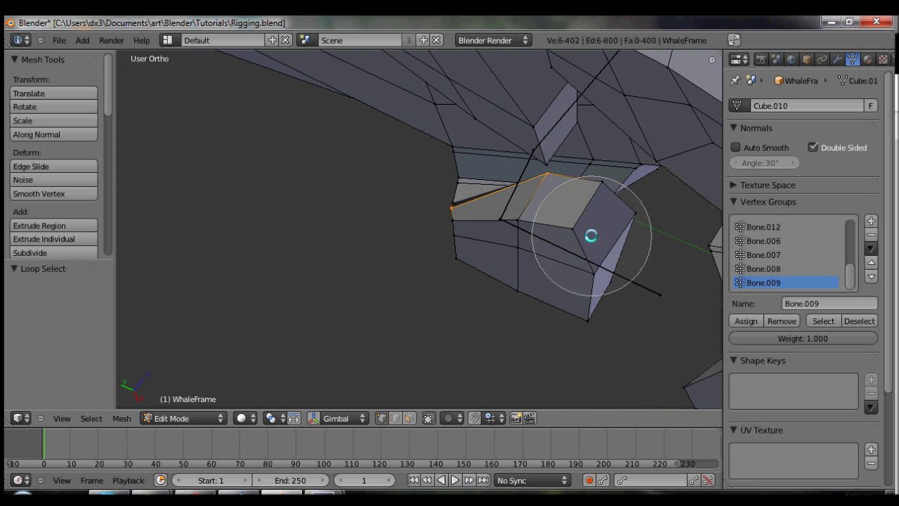
mouse_move(590, 236)
left_mouse_down()
mouse_move(586, 300)
mouse_move(557, 300)
mouse_move(541, 274)
mouse_move(466, 274)
left_mouse_up()
key("Escape")
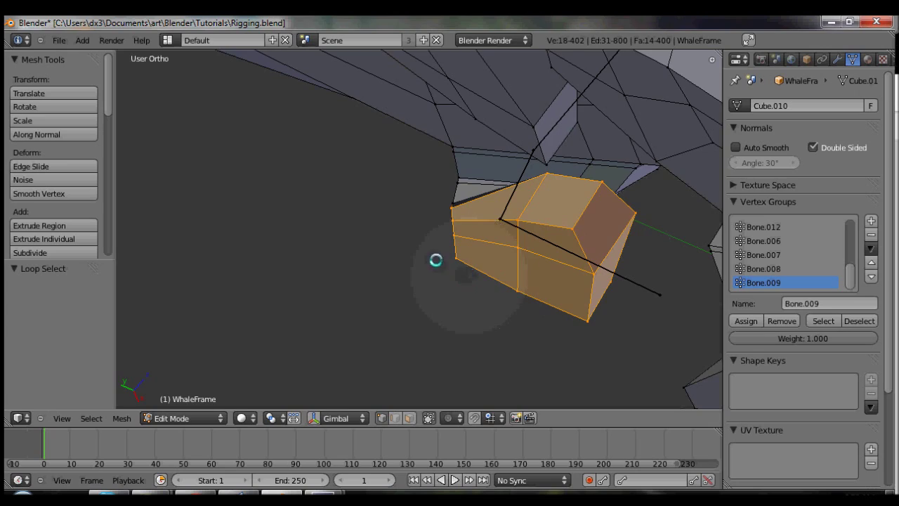
Step: Frame the paw in Right view, leave Edit Mode, and pick bone Bone.012
middle_click_drag(436, 260, 686, 261)
middle_click_drag(464, 270, 549, 245)
key("KP_3")
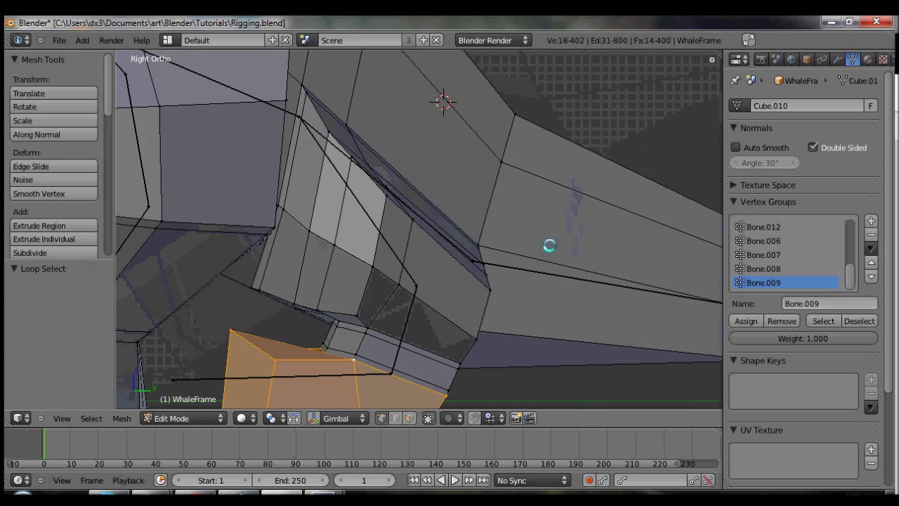
middle_click_drag(465, 309, 481, 231, "shift")
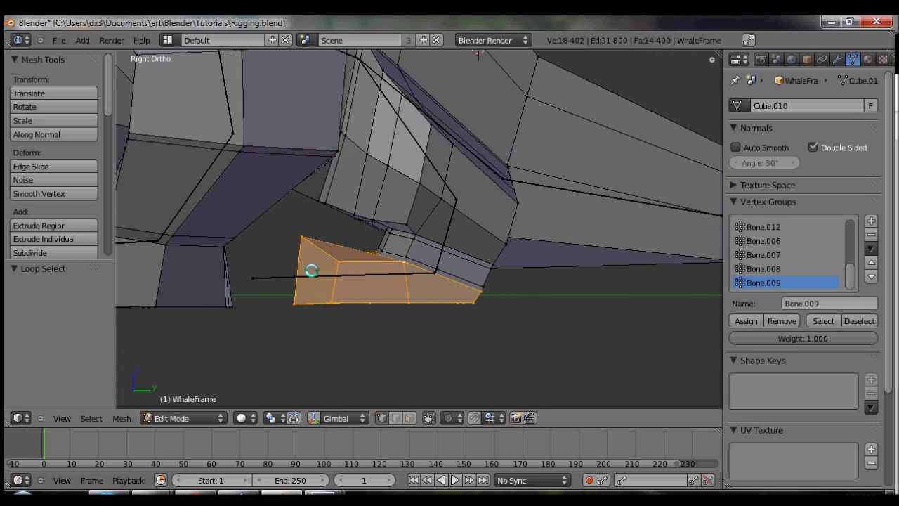
key("Tab")
right_click(287, 279)
Step: Rotate Bone.012 in Pose Mode before the rear paw is weighted
key("ctrl+Tab")
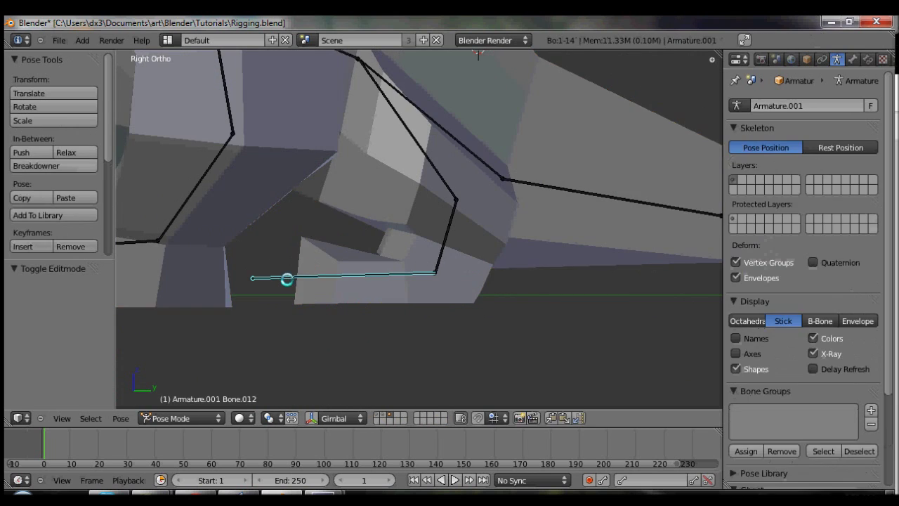
key("r")
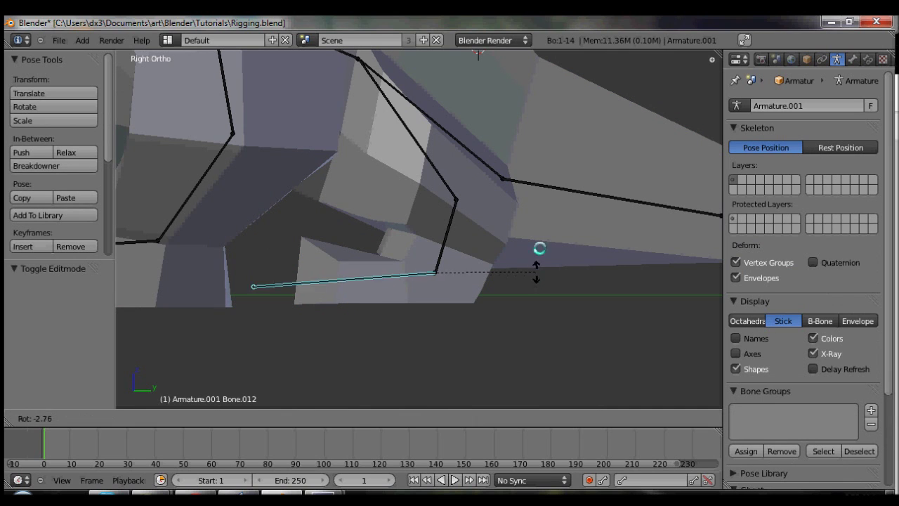
left_click(553, 278)
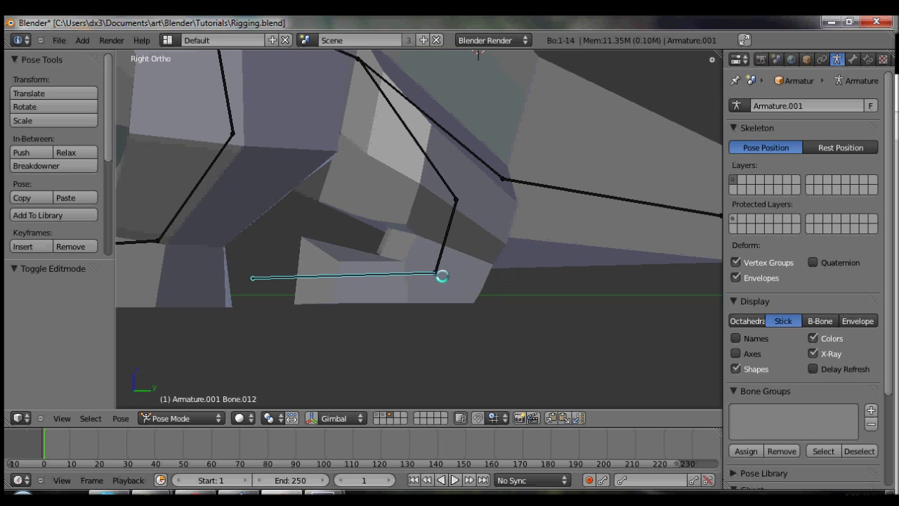
middle_click_drag(356, 283, 346, 257, "shift")
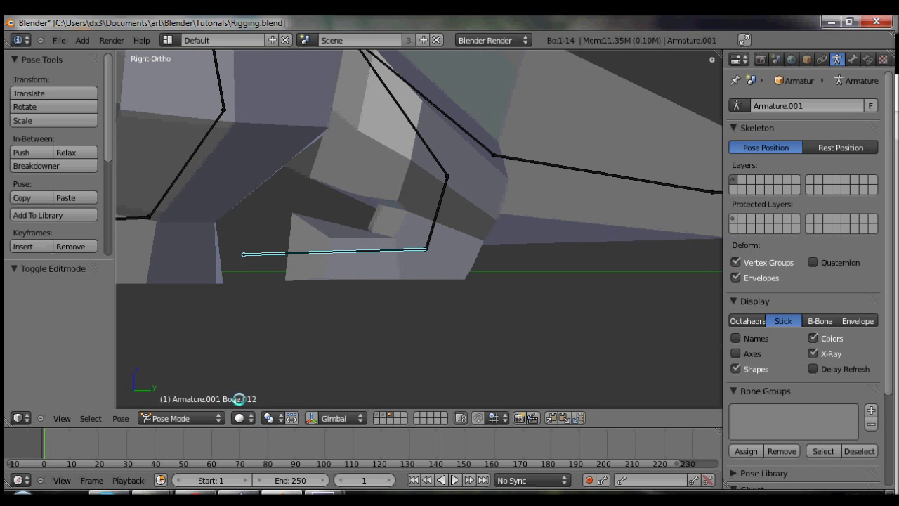
Step: Assign the selected rear paw faces to the Bone.012 vertex group
right_click(338, 261)
key("Tab")
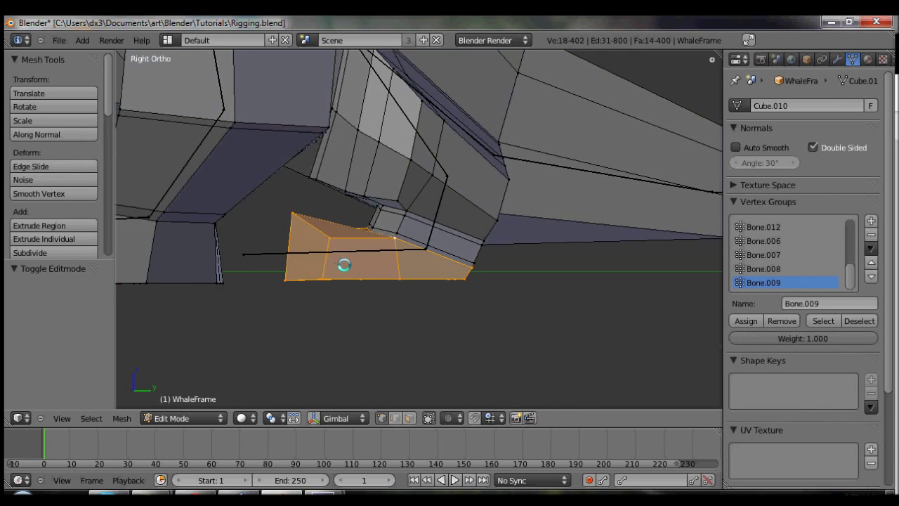
middle_click_drag(345, 263, 379, 280)
left_click(771, 227)
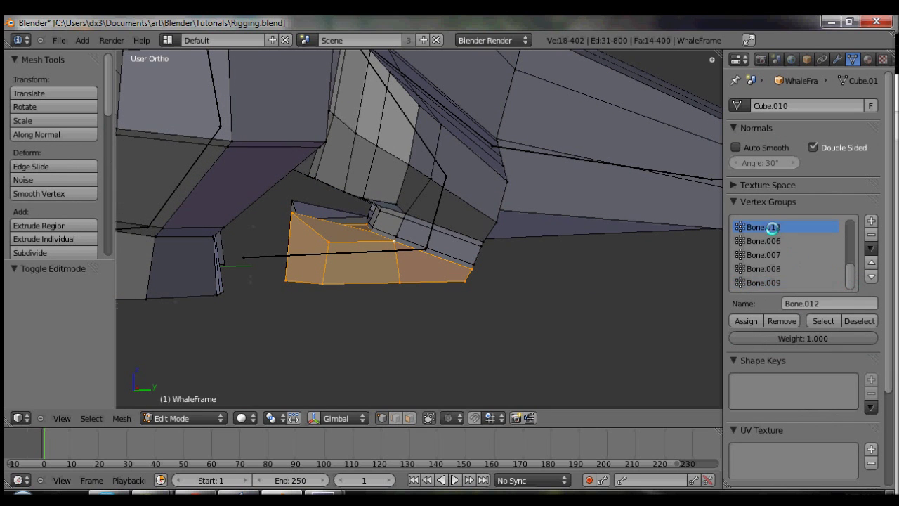
left_click(764, 320)
key("Tab")
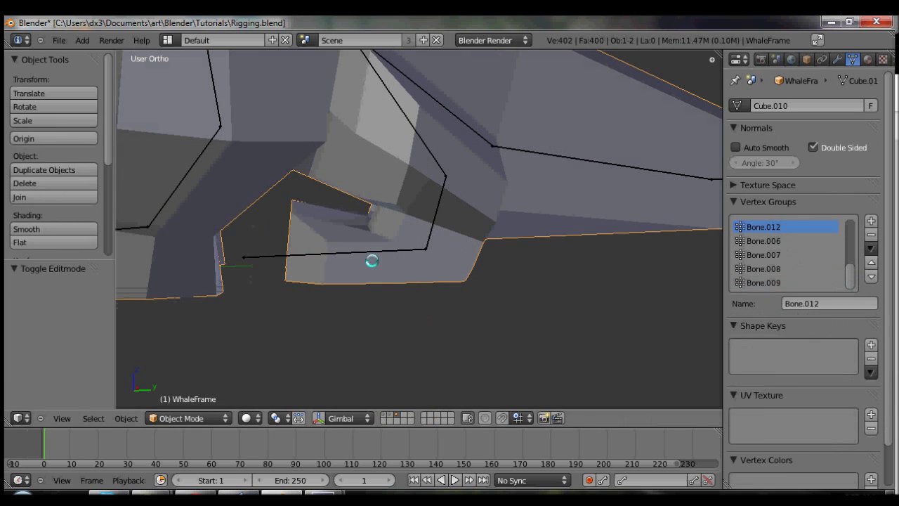
Step: Test-rotate Bone.012 to confirm the paw bends, cancel, and reselect the cage
right_click(366, 251)
key("r")
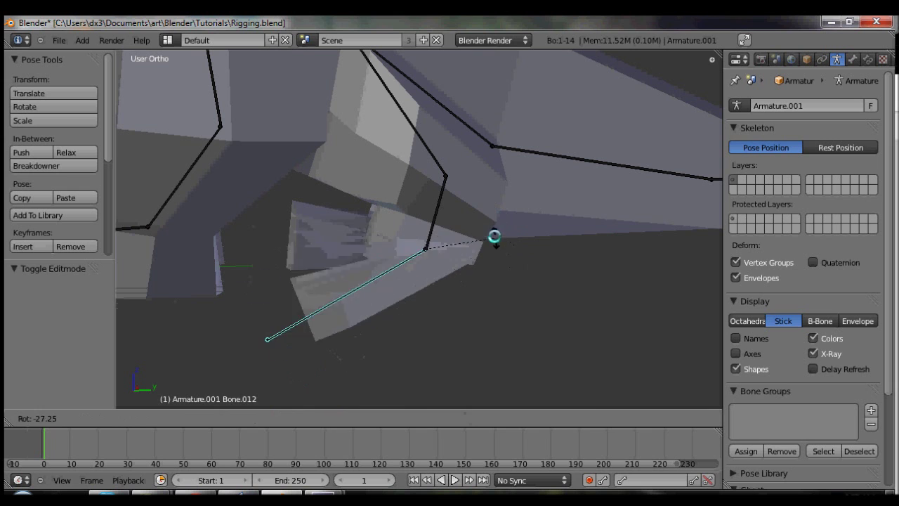
right_click(501, 280)
middle_click_drag(501, 279, 400, 282)
right_click(367, 286)
Step: Select the Bone.009 vertex group's faces in Edit Mode and hide them
key("Tab")
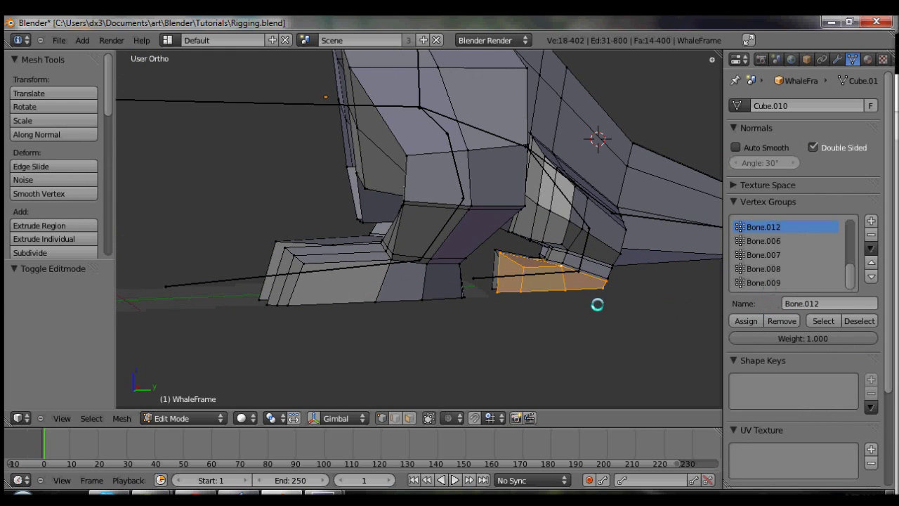
key("a")
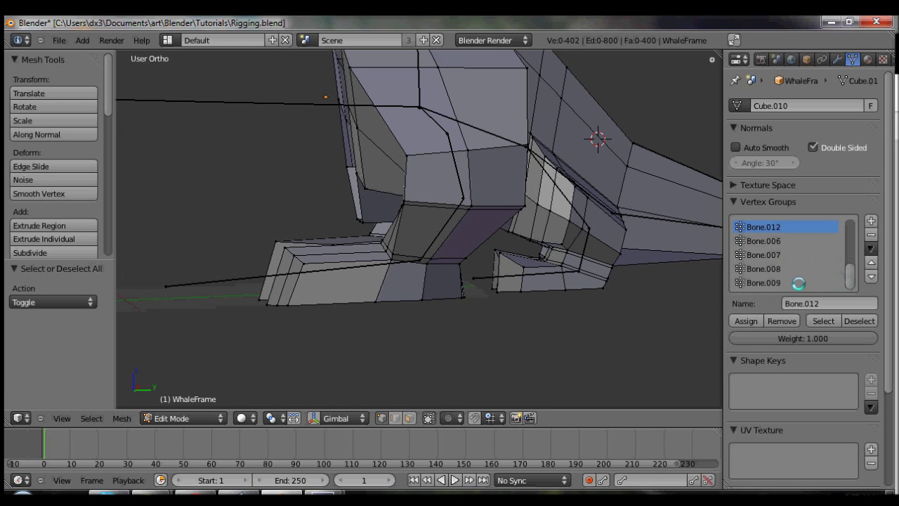
left_click(823, 321)
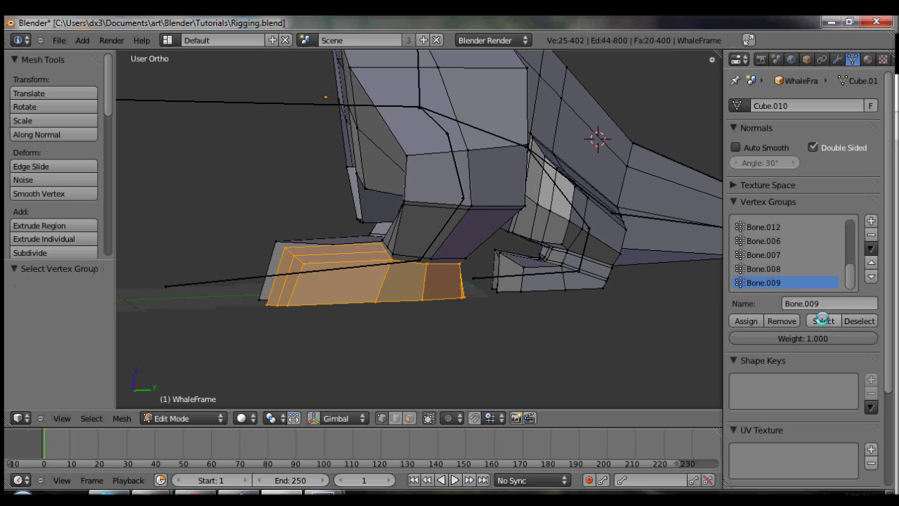
middle_click_drag(402, 316, 474, 284)
key("h")
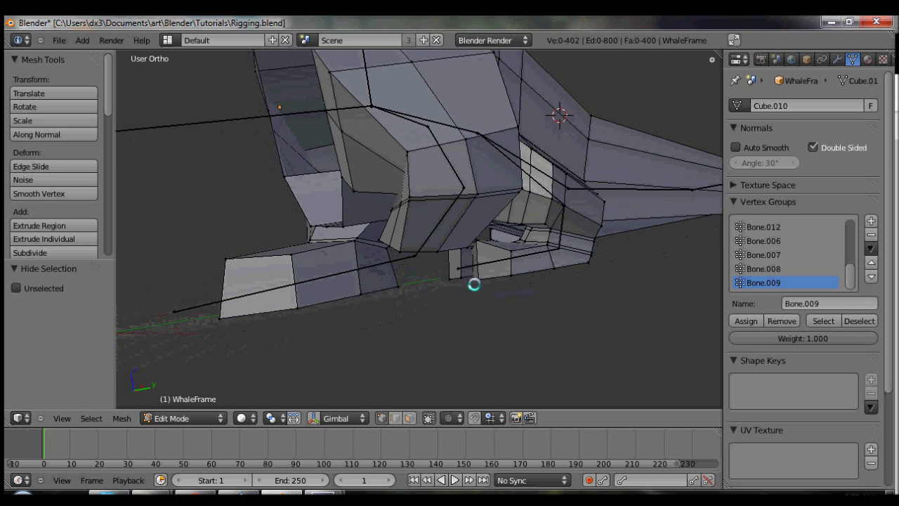
Step: Select and hide the Bone.012 group's faces, then orbit to inspect the remaining cage
left_click(778, 228)
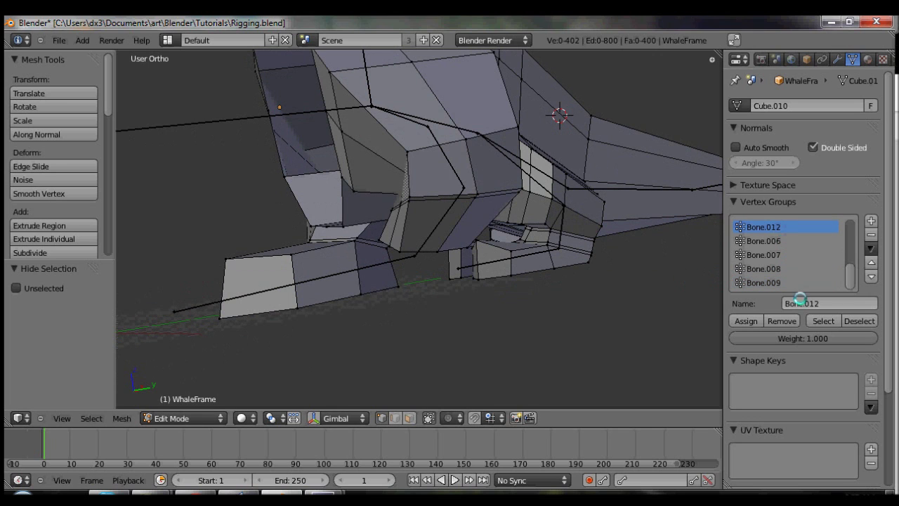
left_click(823, 320)
key("h")
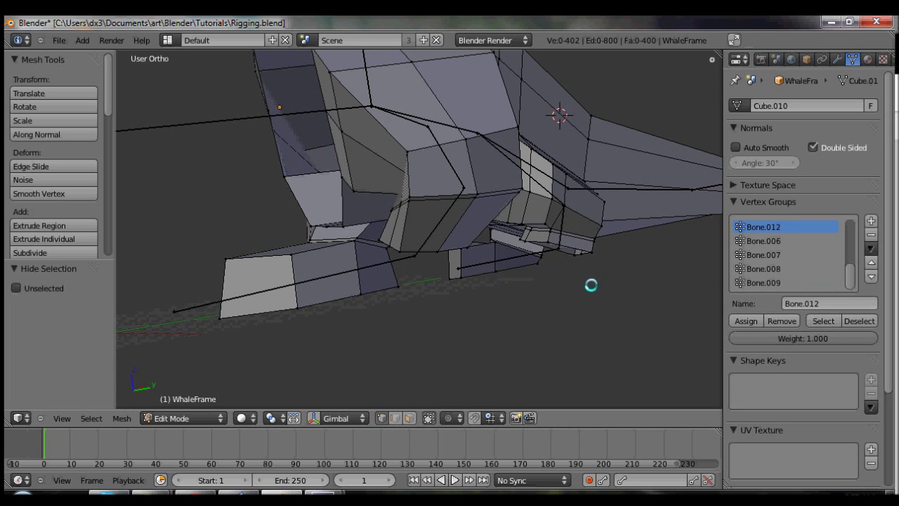
middle_click_drag(592, 285, 438, 231)
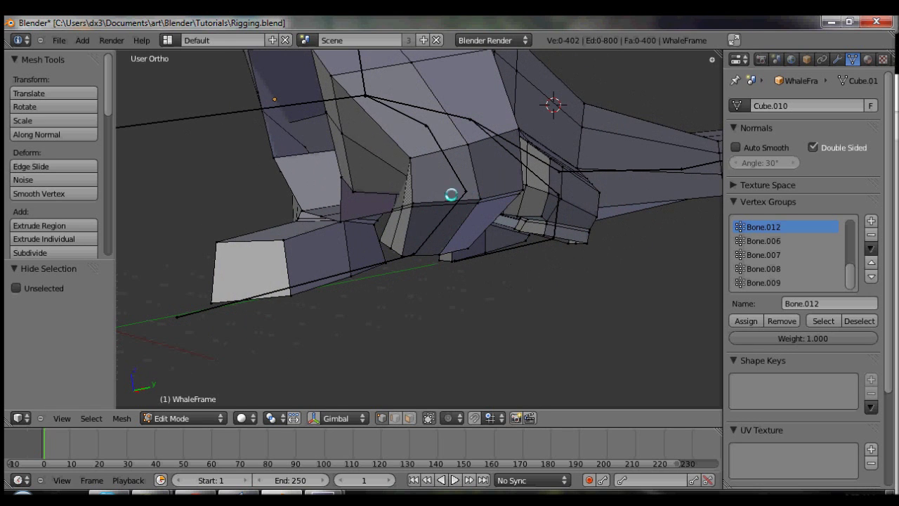
mouse_move(450, 198)
middle_mouse_down()
mouse_move(519, 201)
mouse_move(356, 195)
mouse_move(393, 203)
mouse_move(382, 207)
mouse_move(440, 185)
middle_mouse_up()
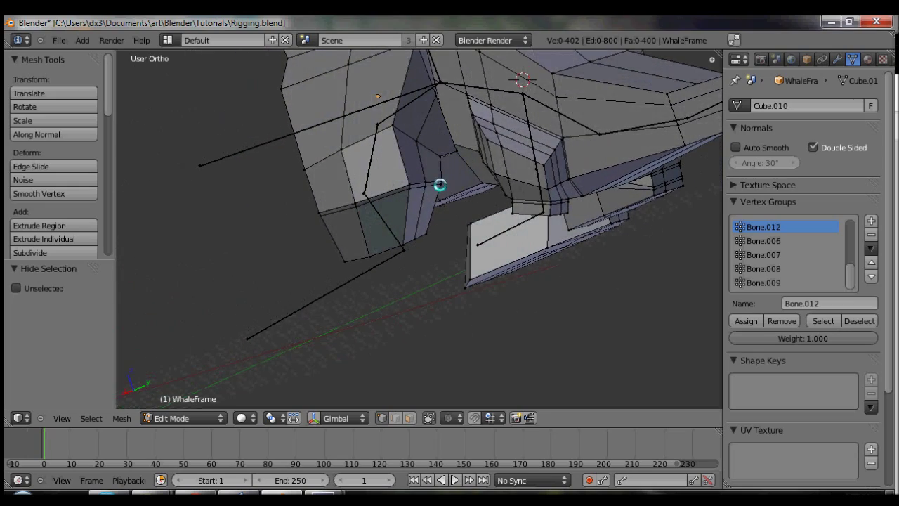